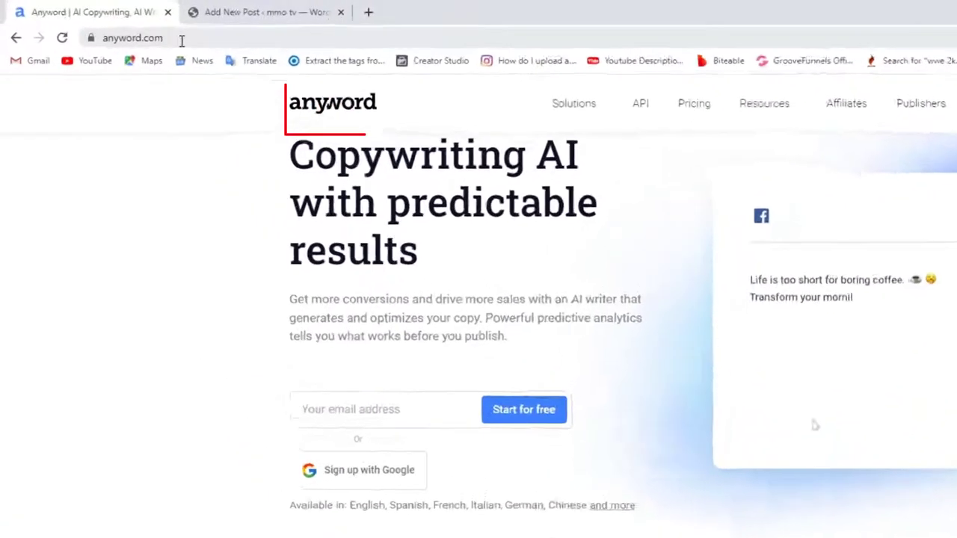
- Sign up for Anyword with Start for free, using a Google account and its password
left_click_drag(180, 41, 95, 38)
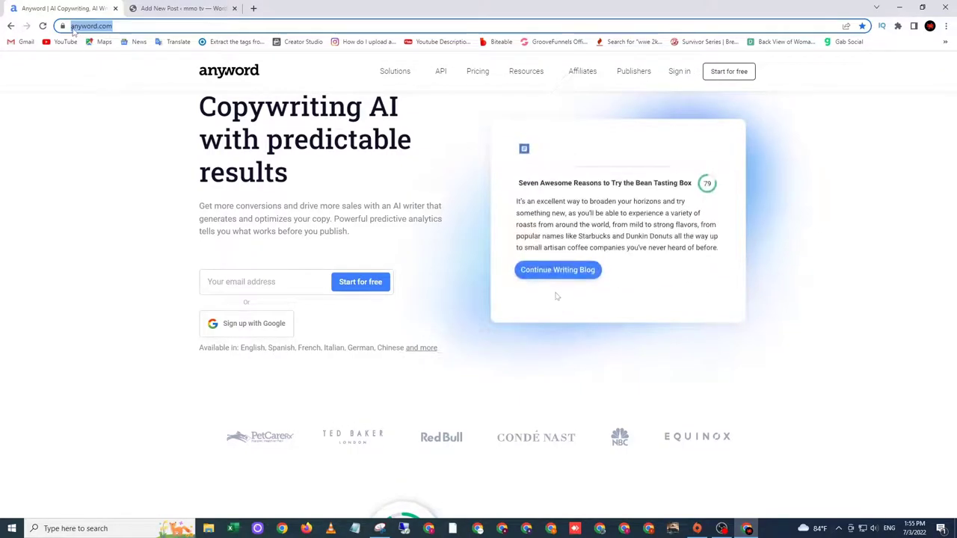
left_click(886, 106)
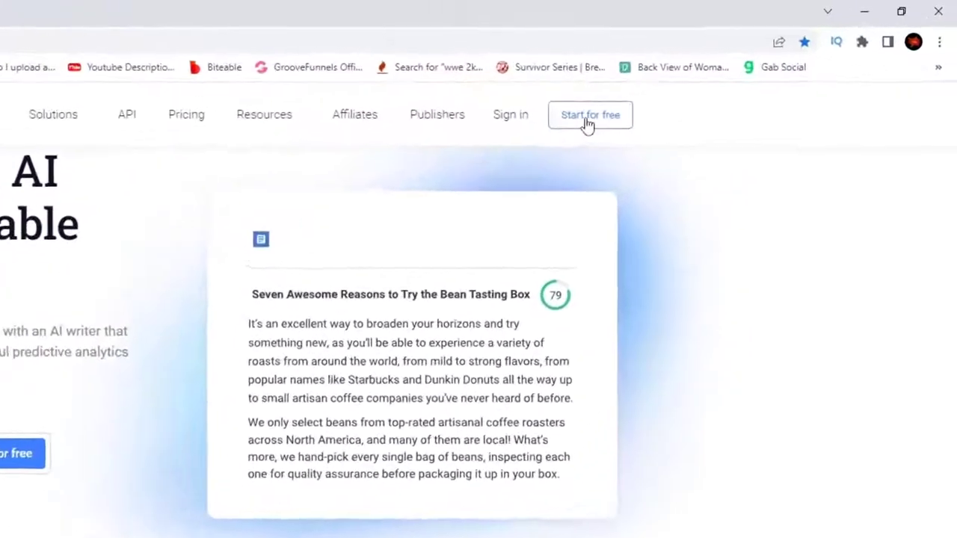
left_click(719, 74)
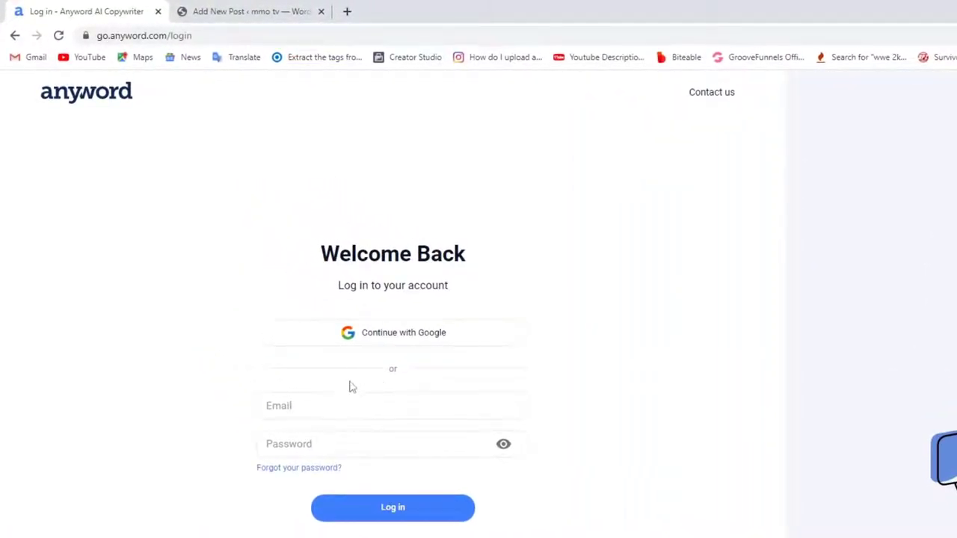
left_click(360, 342)
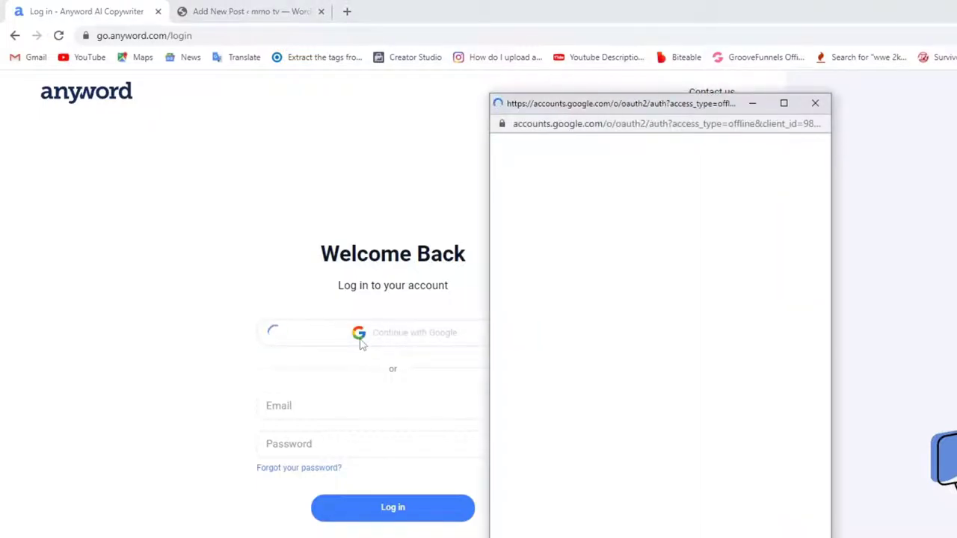
left_click(602, 316)
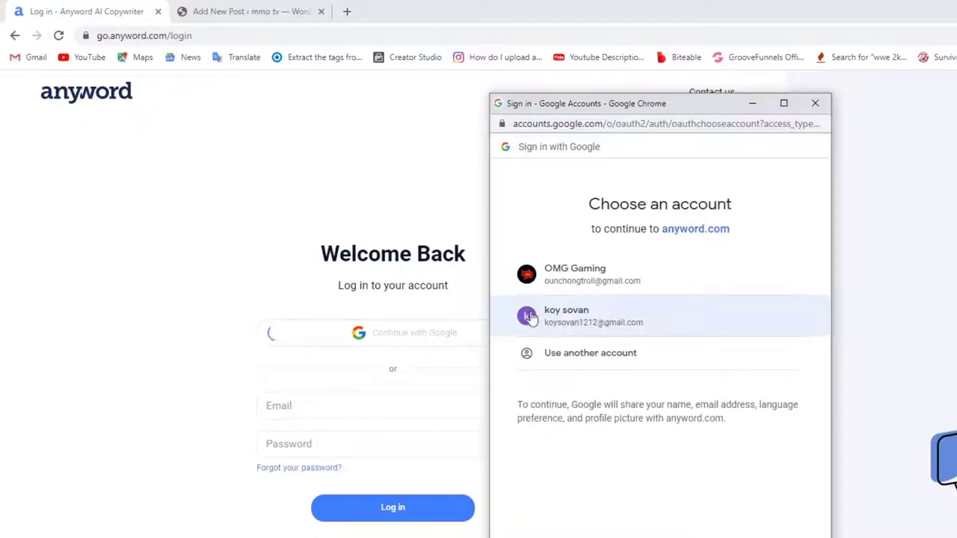
left_click(580, 320)
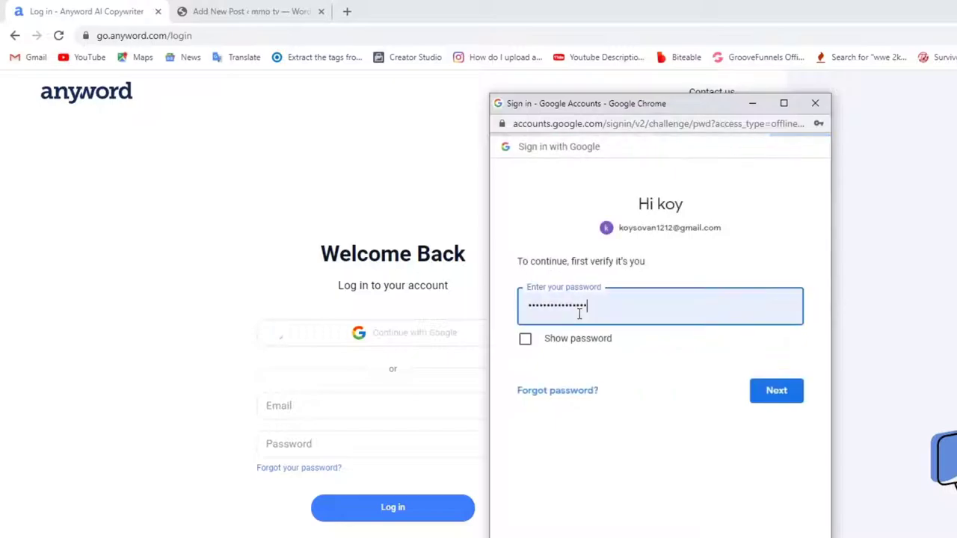
left_click(775, 389)
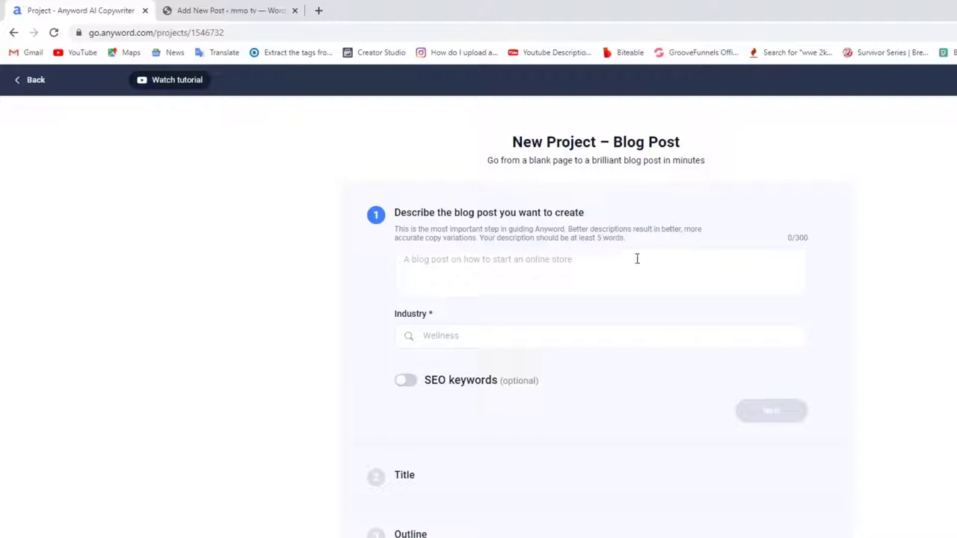
- Describe the blog post as 'How to make money online', set industry to Other, and generate titles
left_click(466, 271)
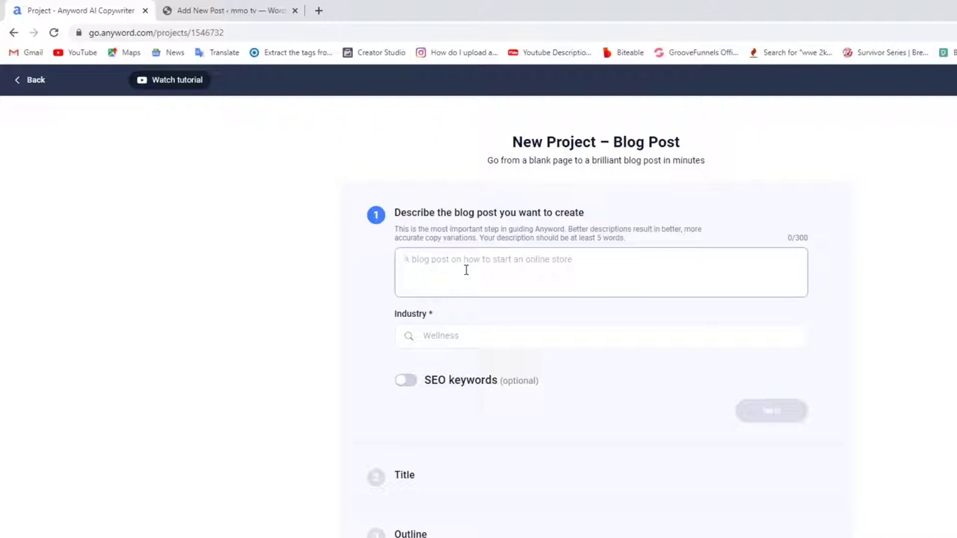
type("How to make moneyo")
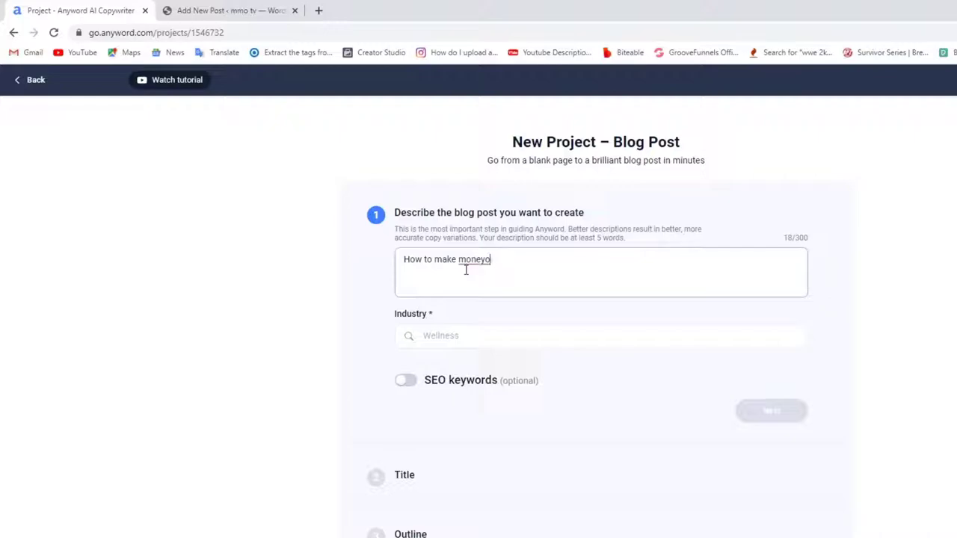
key("BackSpace")
type("online")
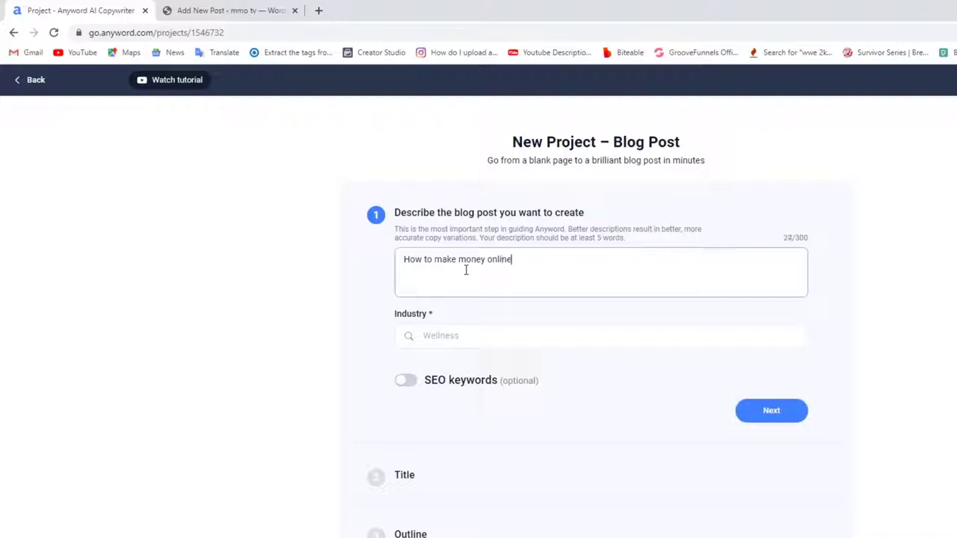
left_click(472, 341)
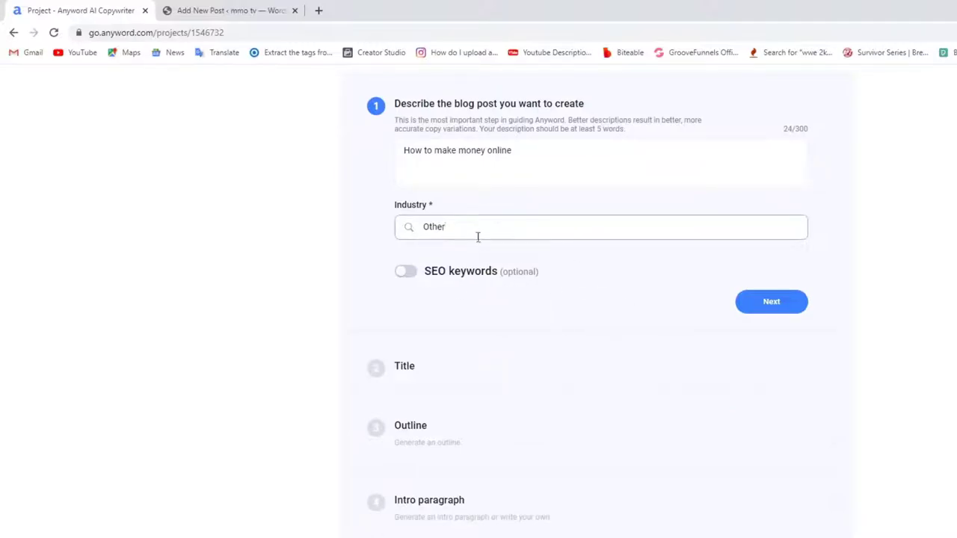
left_click(779, 309)
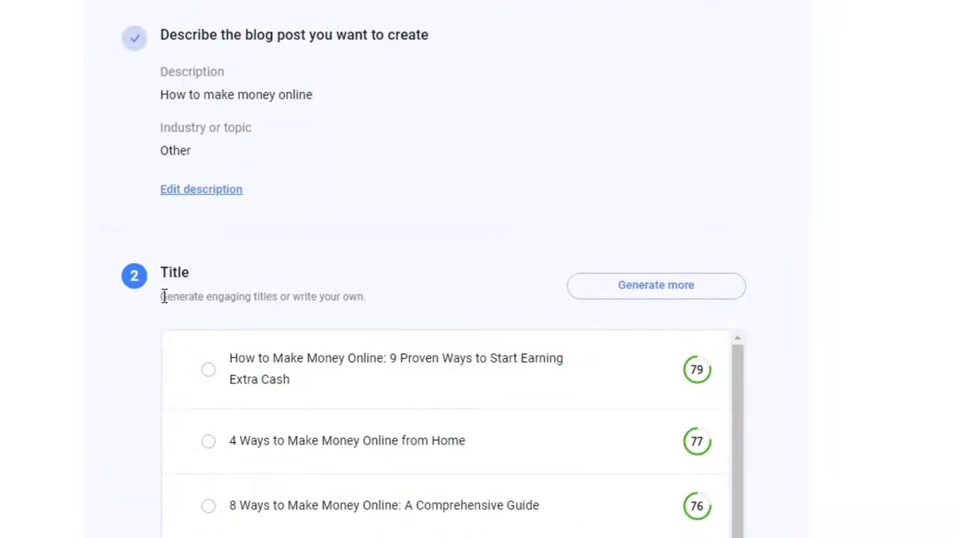
- Generate more title ideas and choose '10 Ways to Make Money Online' (score 80)
scroll(378, 521, "down", 1)
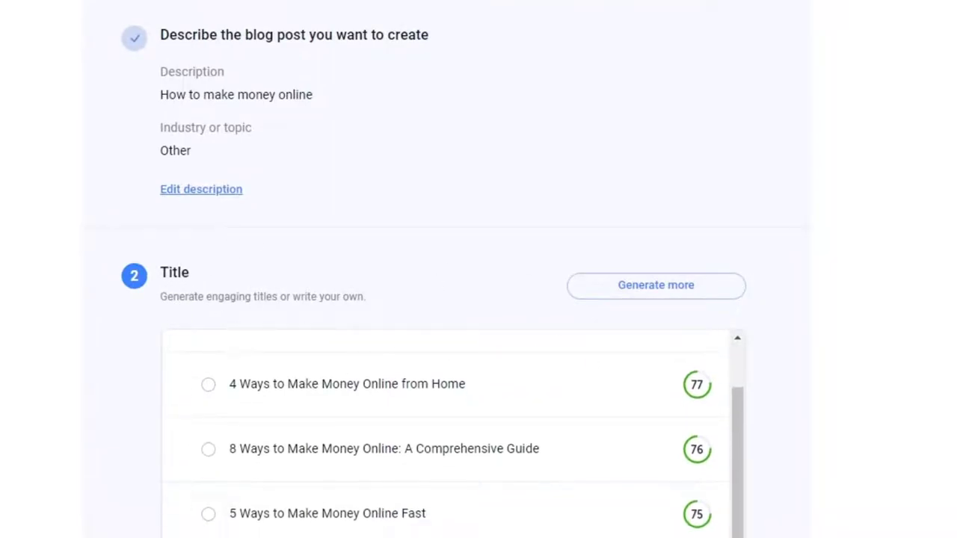
scroll(377, 509, "up", 1)
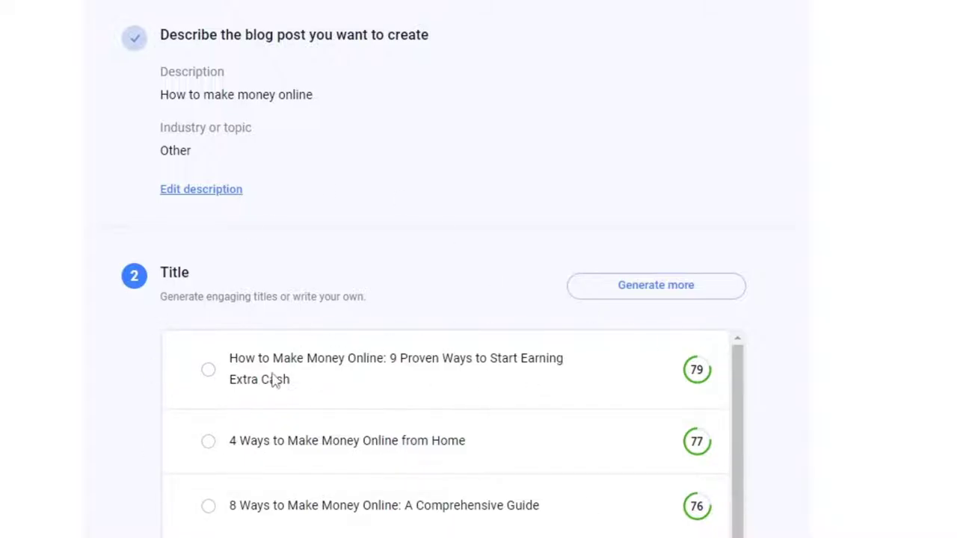
left_click(655, 287)
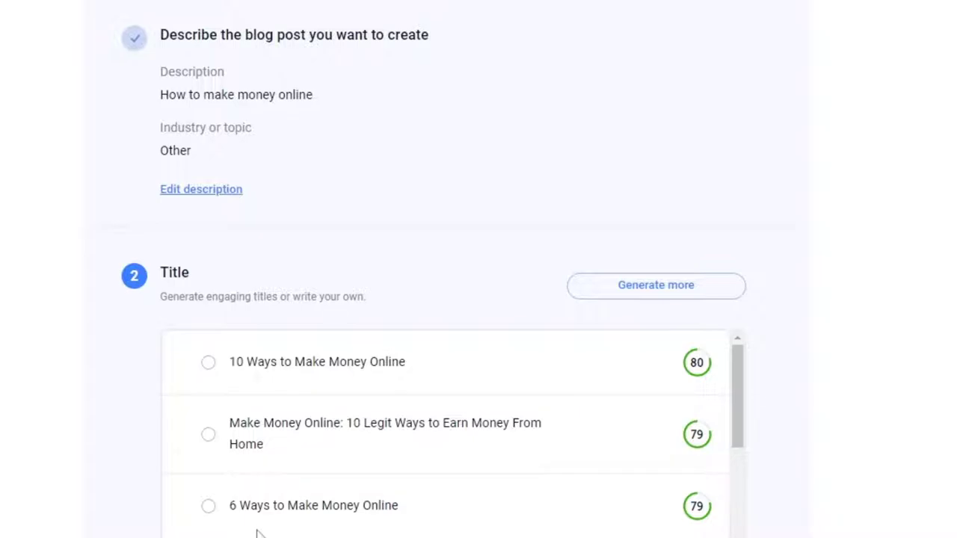
scroll(256, 532, "down", 2)
scroll(261, 527, "up", 2)
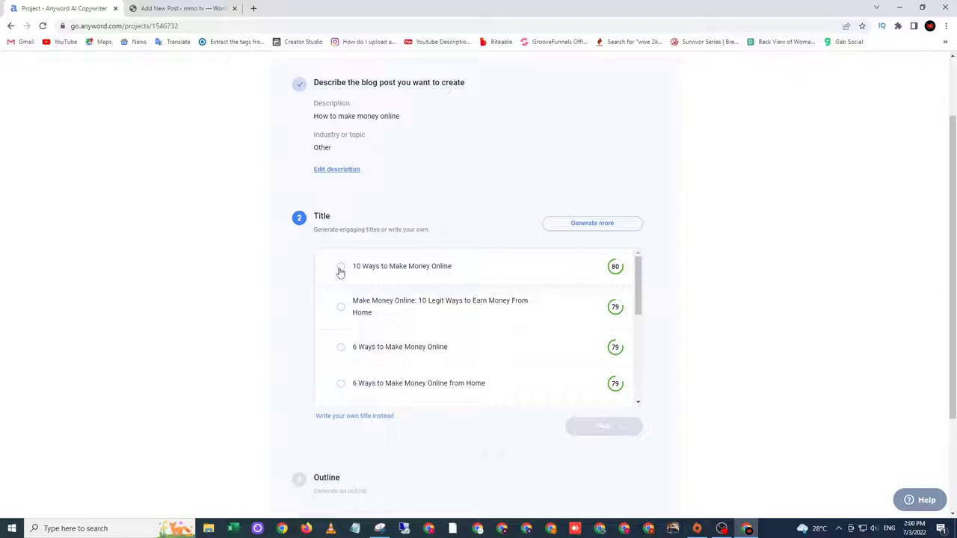
left_click(341, 268)
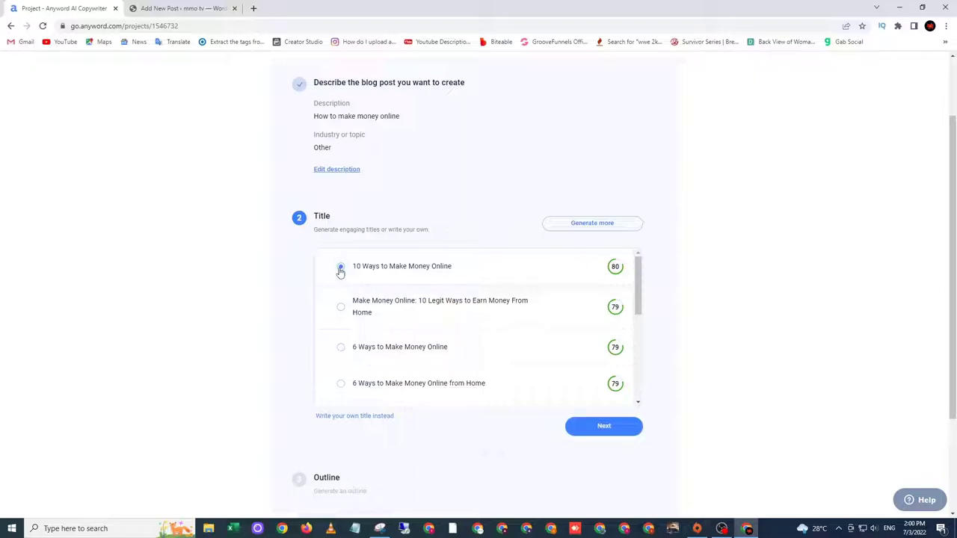
- Confirm the title, review the ten-section outline, and accept it to generate intro paragraphs
left_click(610, 430)
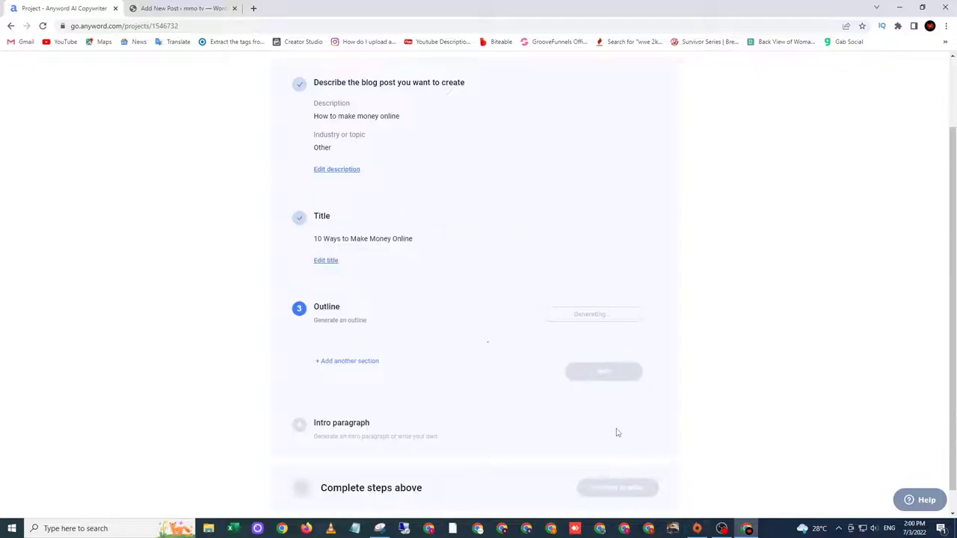
scroll(618, 432, "down", 2)
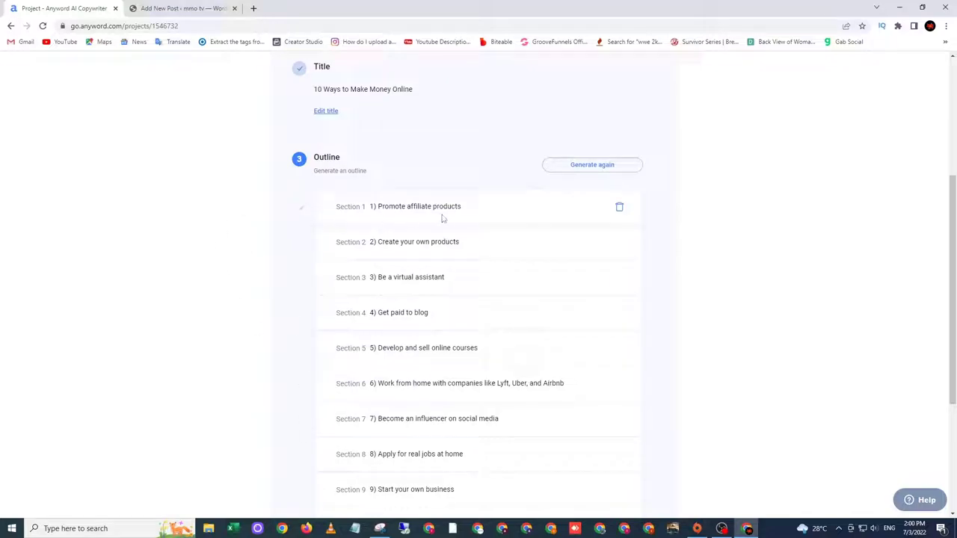
scroll(438, 280, "down", 3)
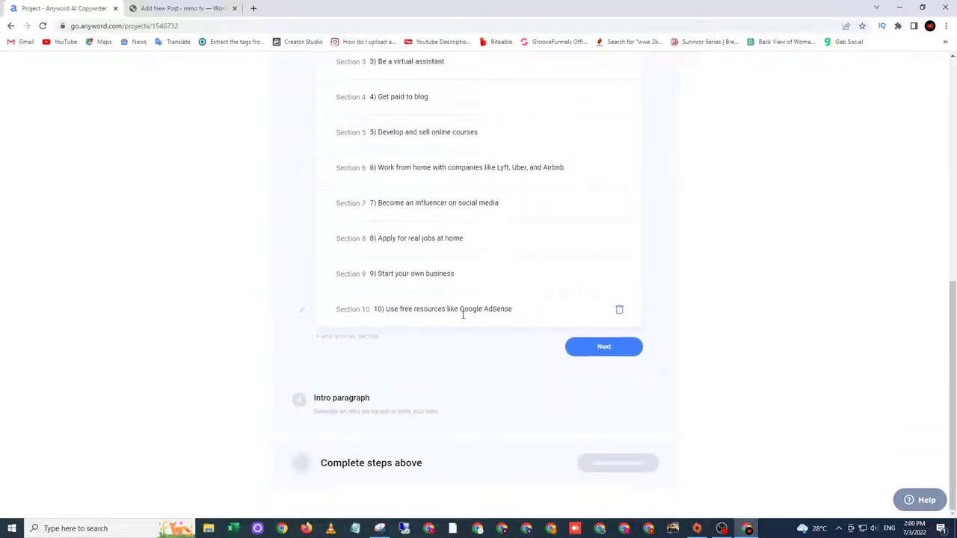
scroll(463, 315, "up", 3)
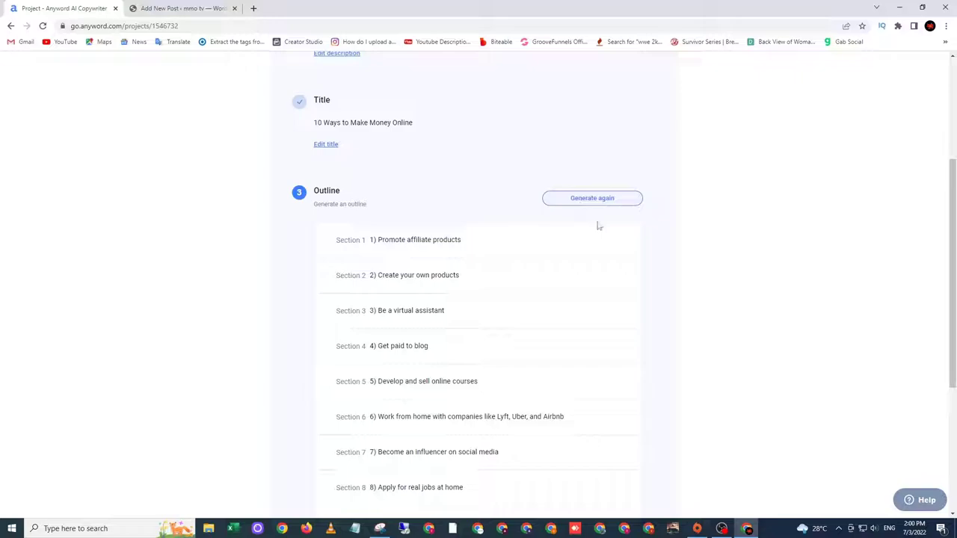
scroll(595, 224, "down", 1)
scroll(594, 237, "down", 1)
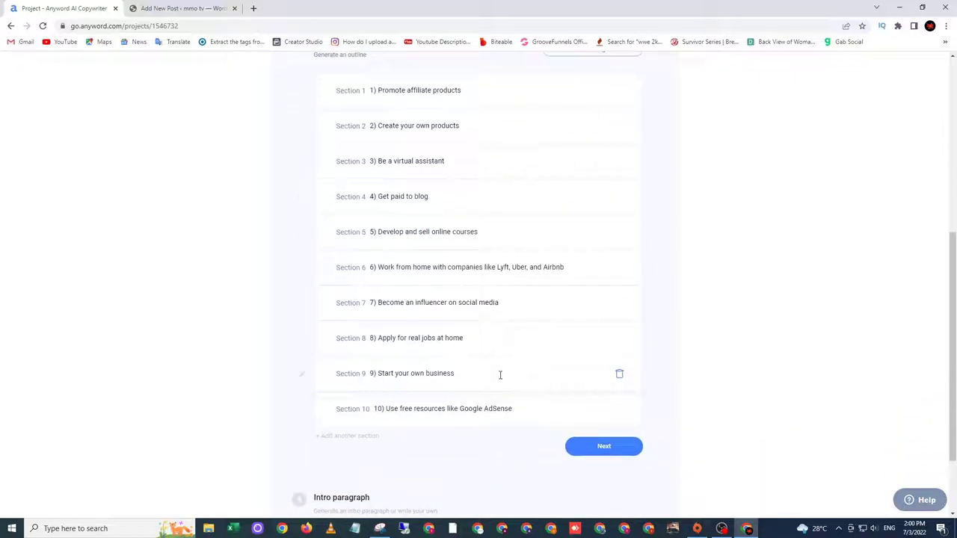
scroll(500, 376, "up", 1)
scroll(471, 275, "down", 1)
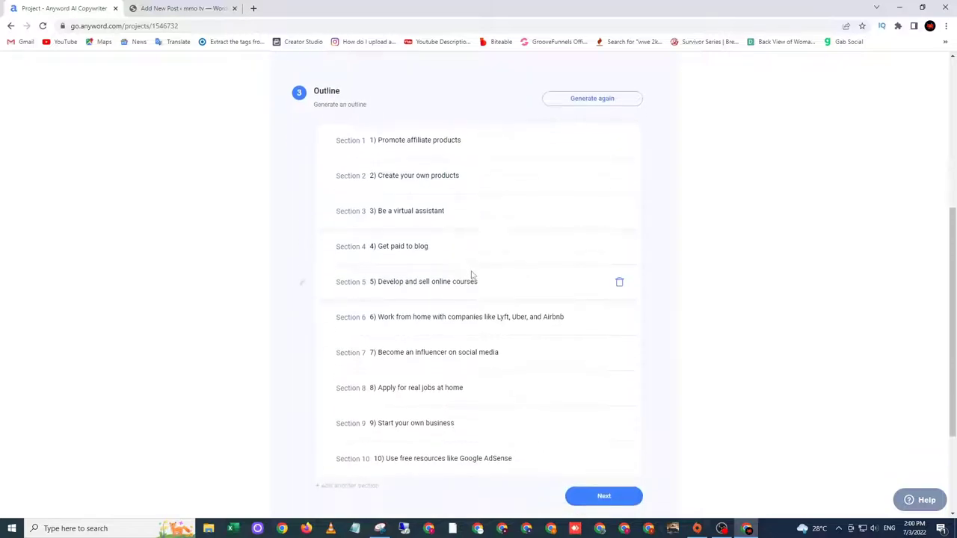
scroll(600, 389, "down", 3)
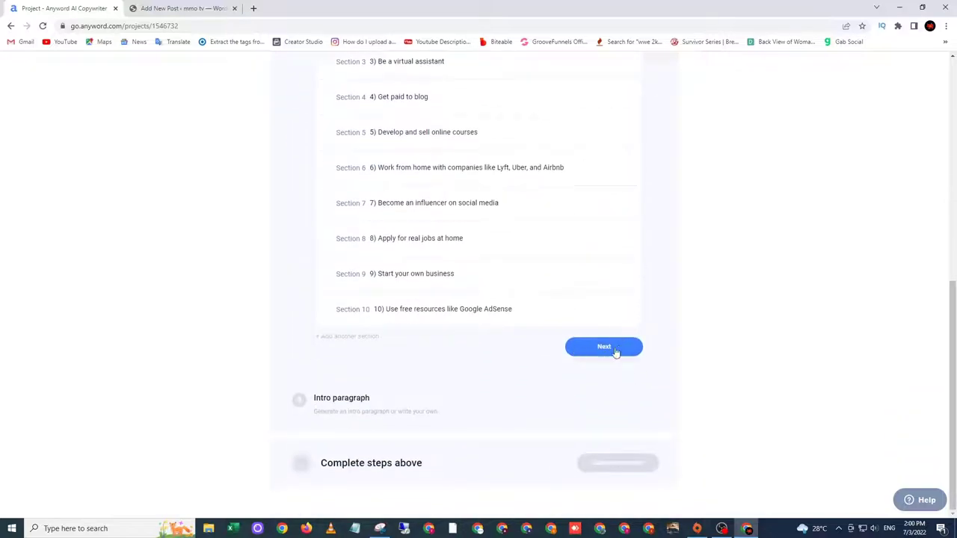
left_click(612, 347)
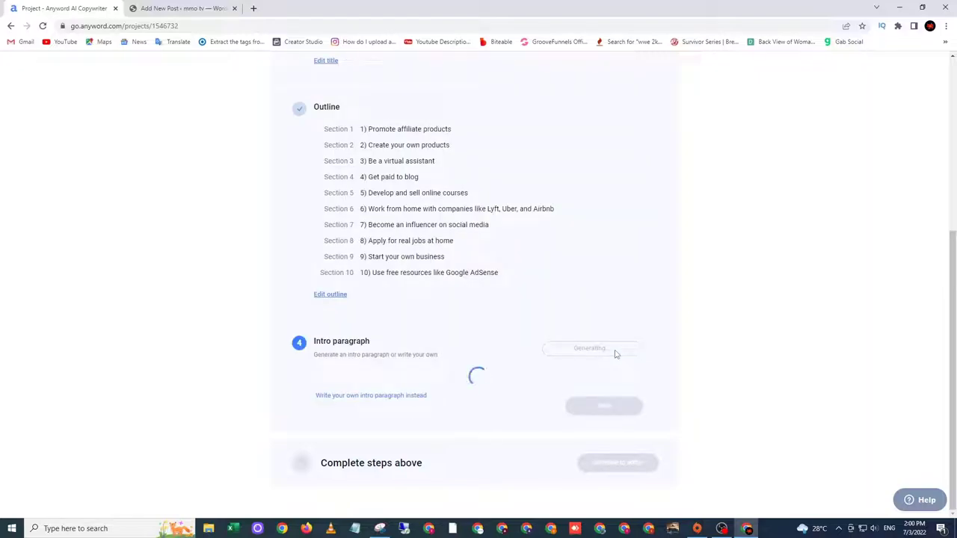
- Choose the intro starting 'Making money online has become increasingly popular' and finish setup
scroll(600, 318, "down", 3)
scroll(601, 321, "up", 2)
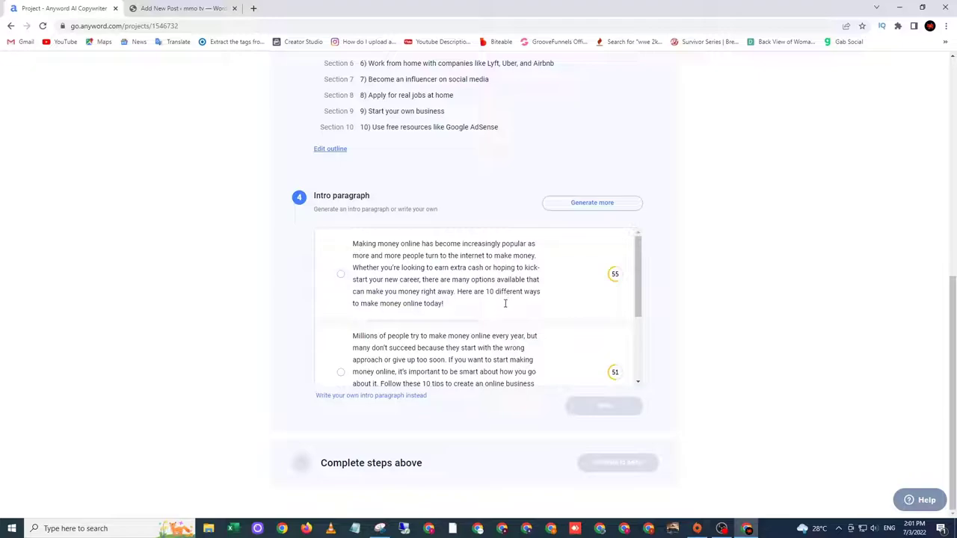
left_click(341, 275)
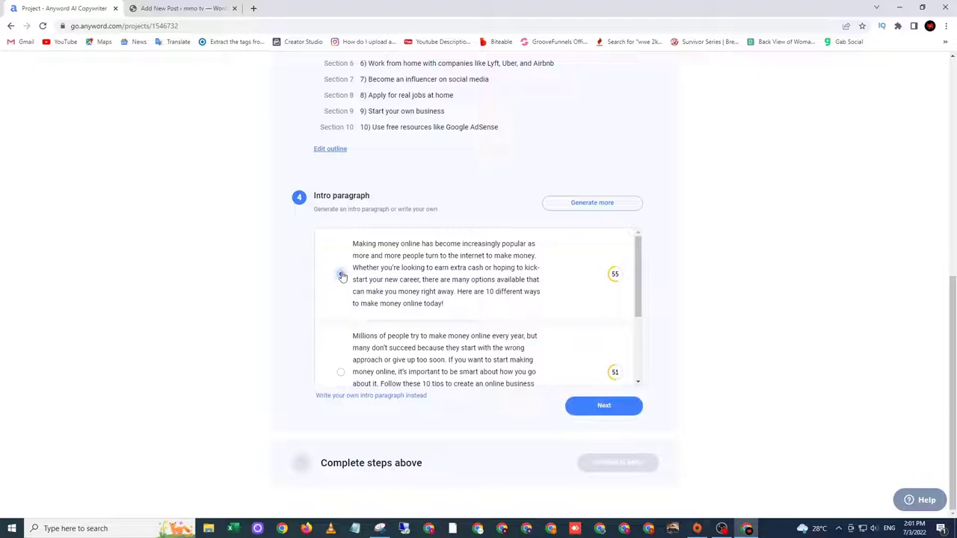
left_click(611, 411)
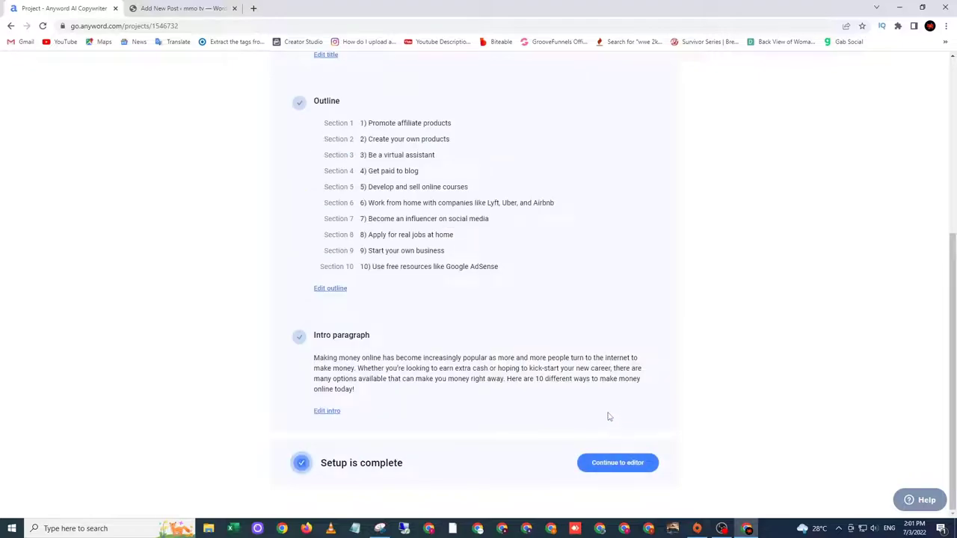
left_click_drag(315, 359, 389, 390)
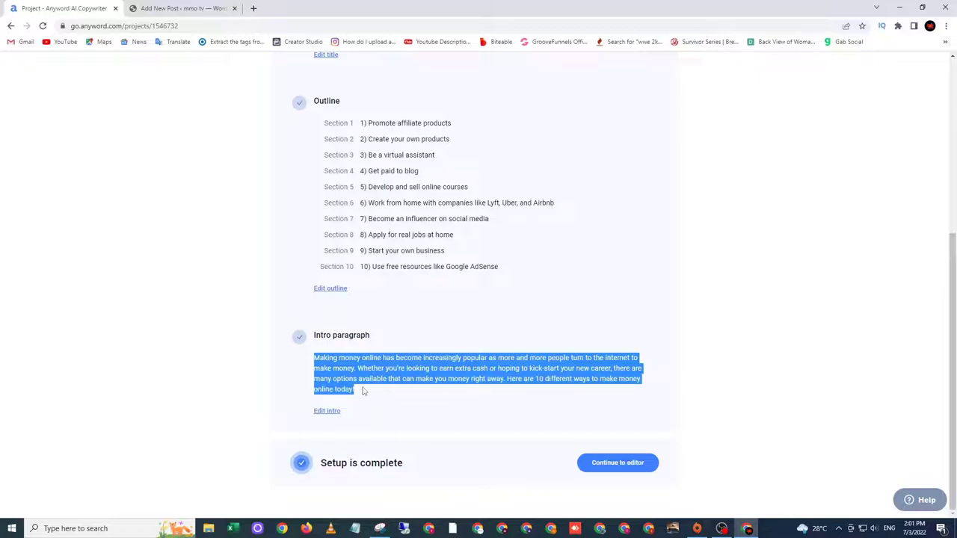
left_click(363, 390)
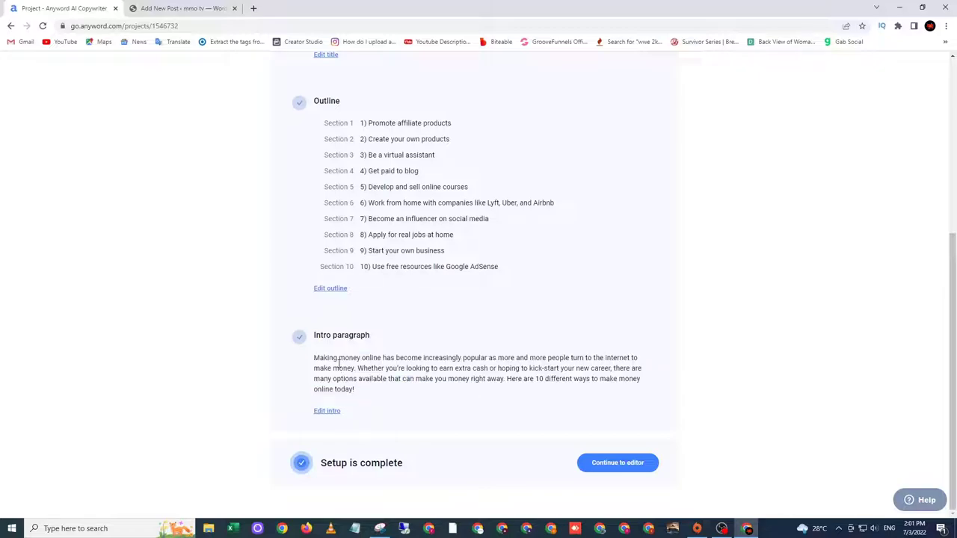
- Open the draft in the editor, dismiss the Project Brief, and review the ten empty sections
left_click(617, 465)
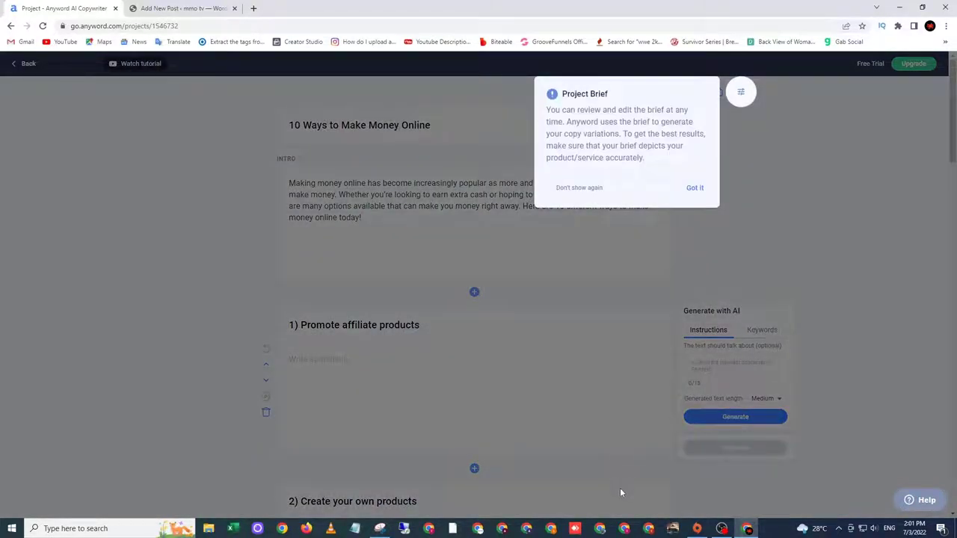
left_click(694, 190)
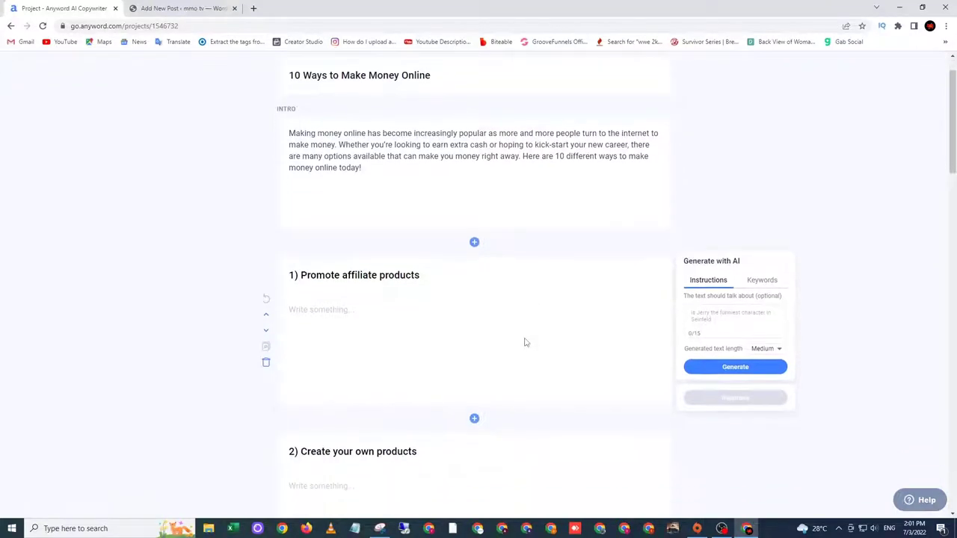
scroll(525, 341, "down", 10)
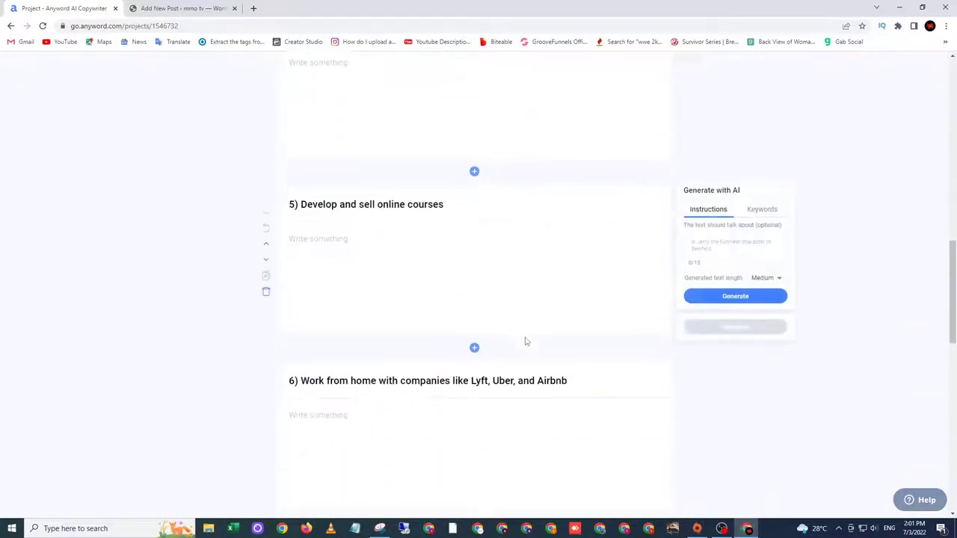
scroll(524, 342, "down", 10)
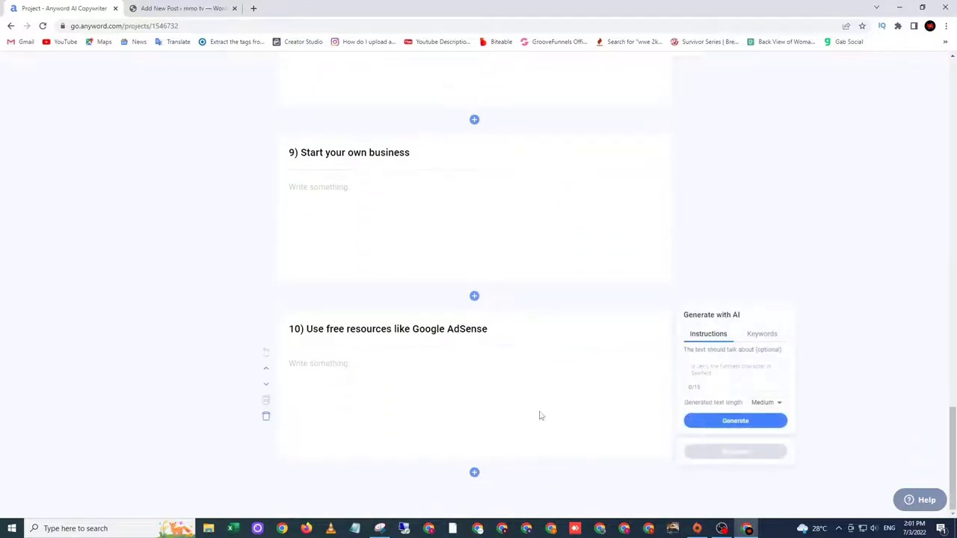
left_click_drag(499, 332, 260, 308)
scroll(376, 302, "up", 11)
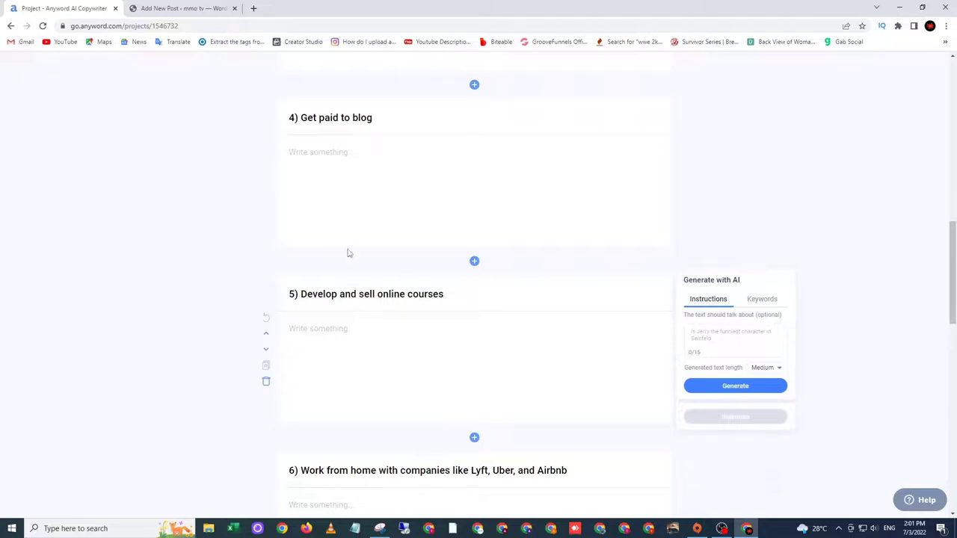
scroll(379, 307, "up", 3)
scroll(508, 291, "up", 3)
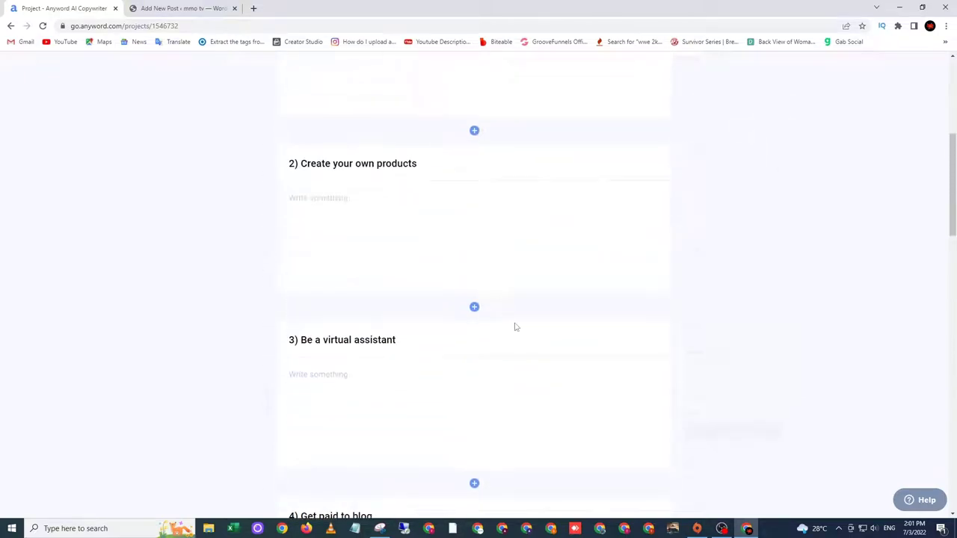
scroll(817, 241, "up", 5)
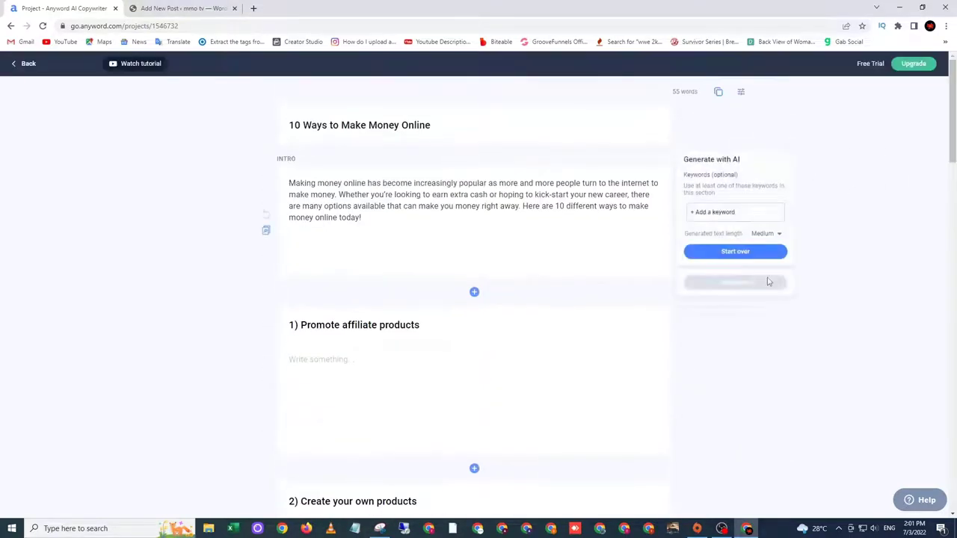
left_click(331, 346)
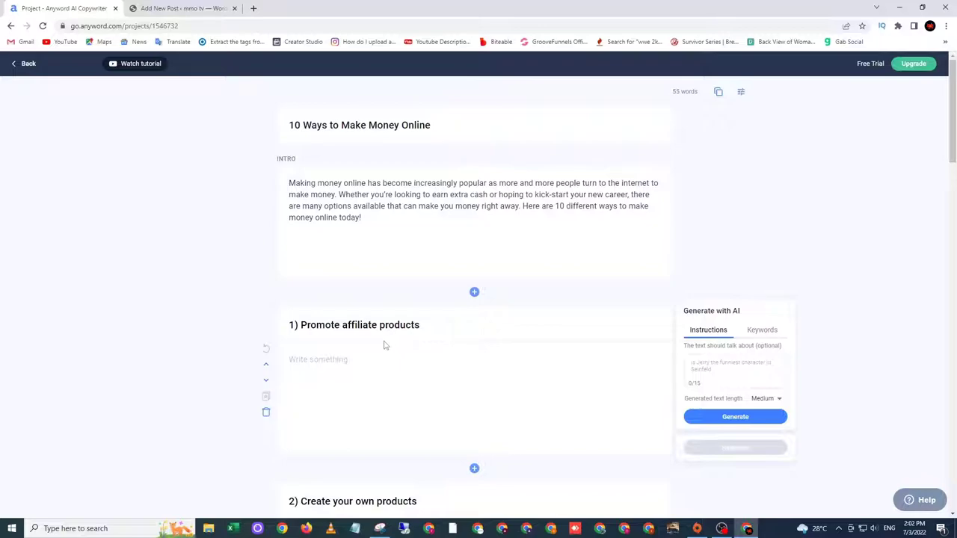
- Generate Long-length paragraphs for section 1 'Promote affiliate products' and section 2 'Create your own products'
scroll(417, 259, "down", 2)
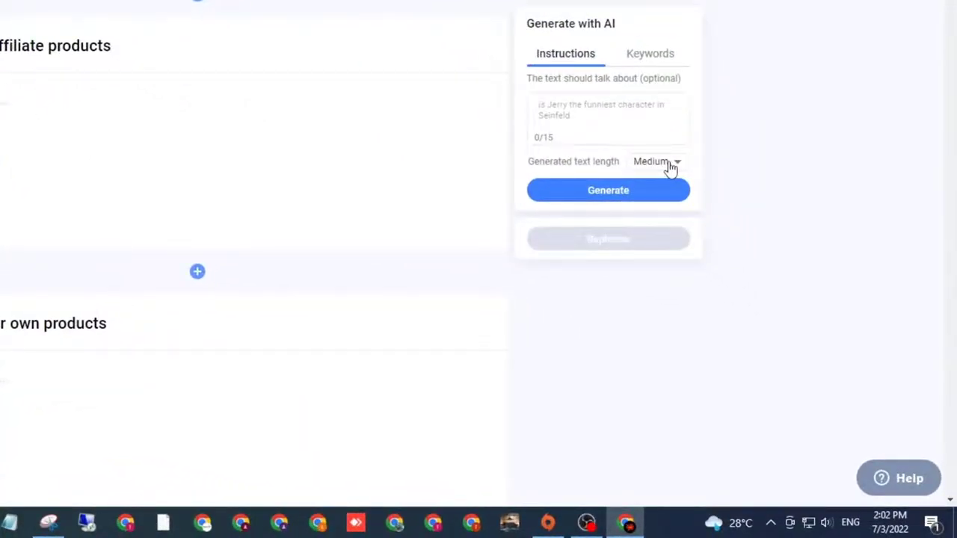
left_click(671, 166)
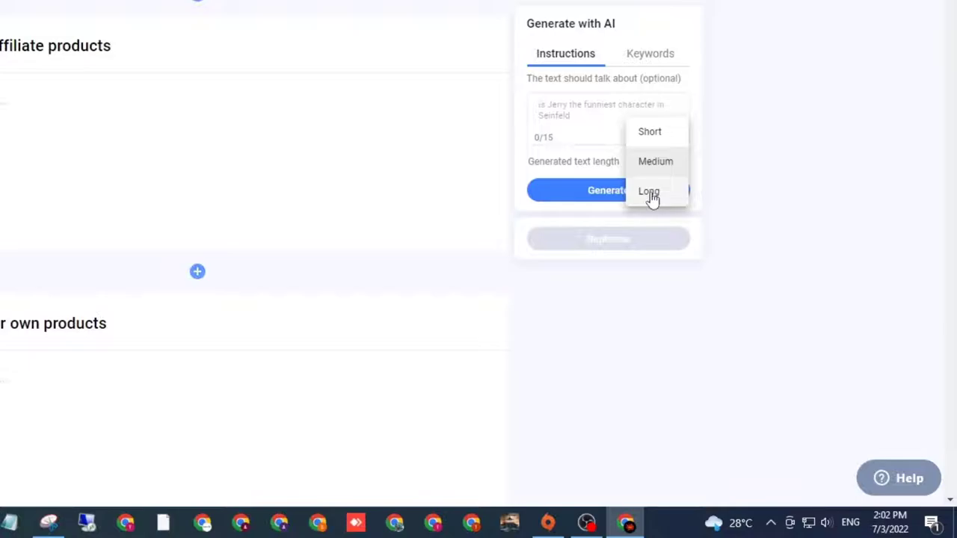
left_click(650, 194)
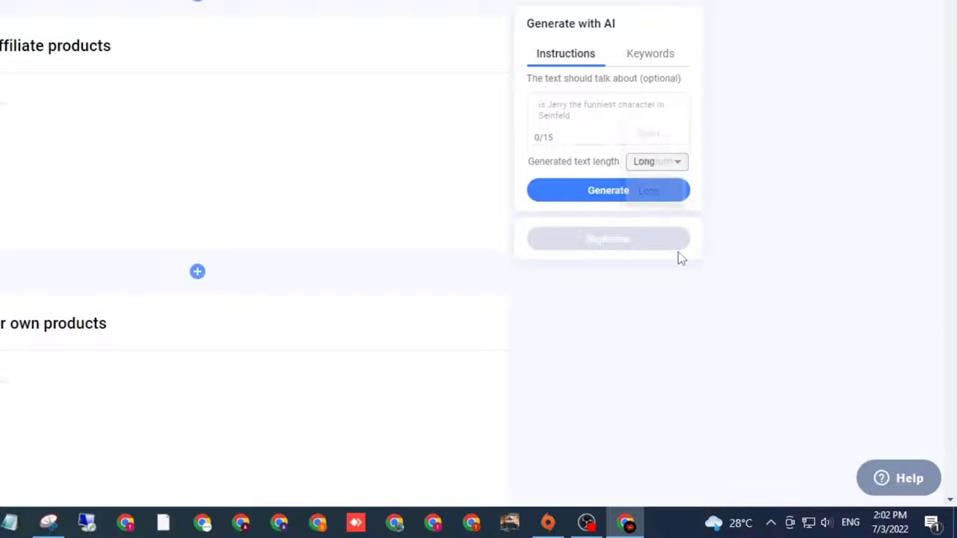
left_click(619, 195)
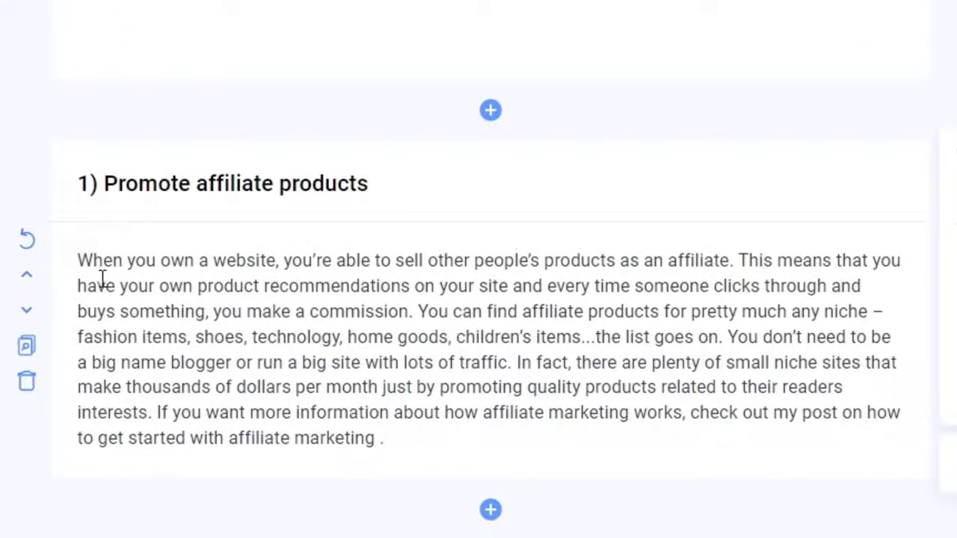
scroll(297, 303, "down", 3)
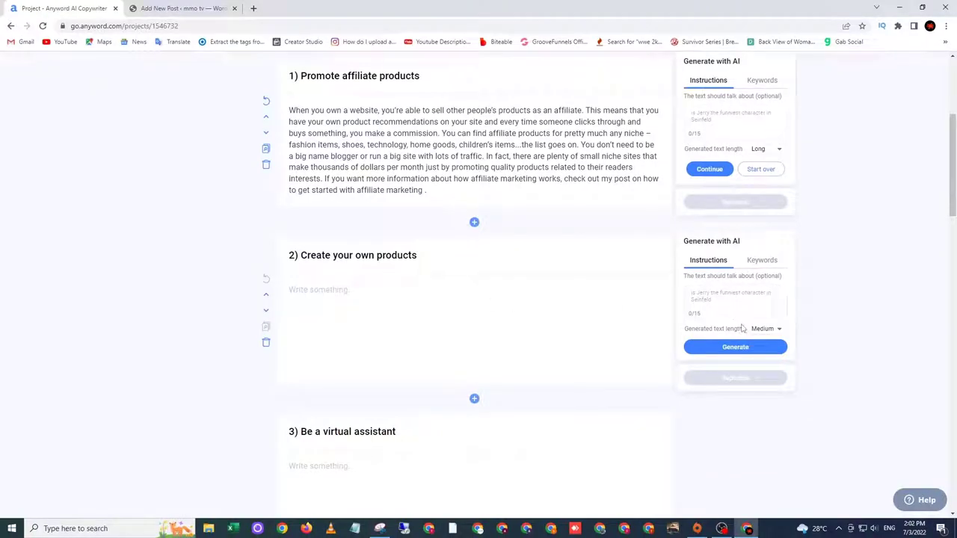
left_click(775, 333)
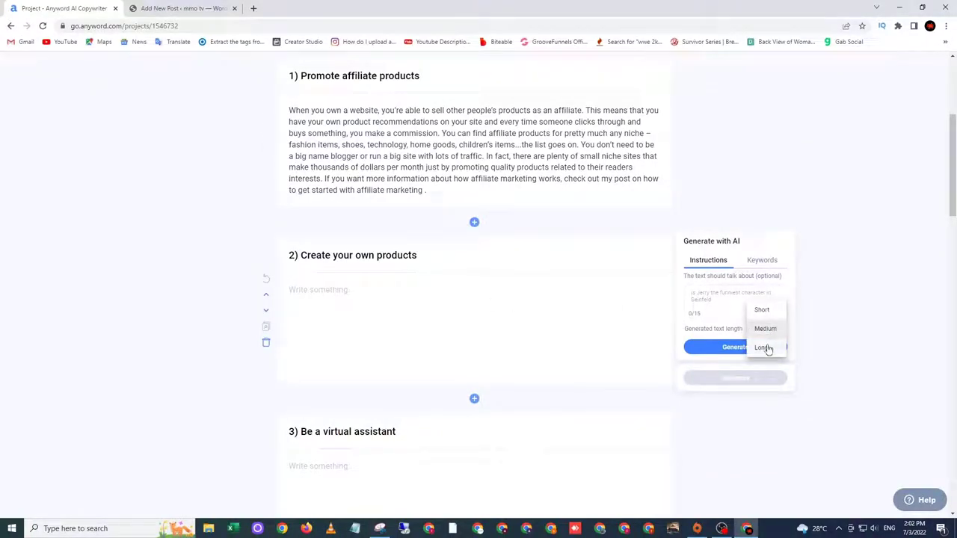
left_click(766, 349)
left_click(736, 350)
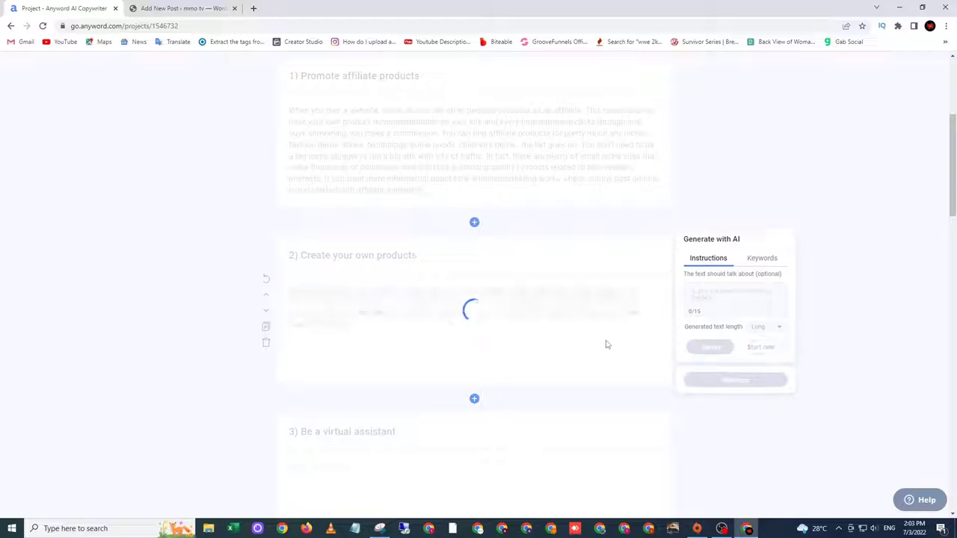
- Scroll through the 1080-word draft to check every section's AI-written paragraph
scroll(616, 339, "down", 15)
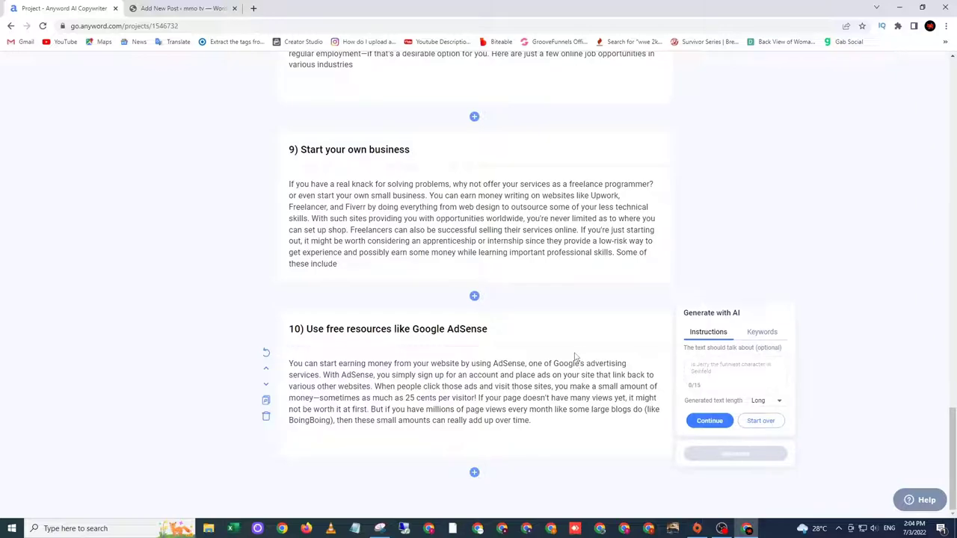
scroll(575, 355, "up", 14)
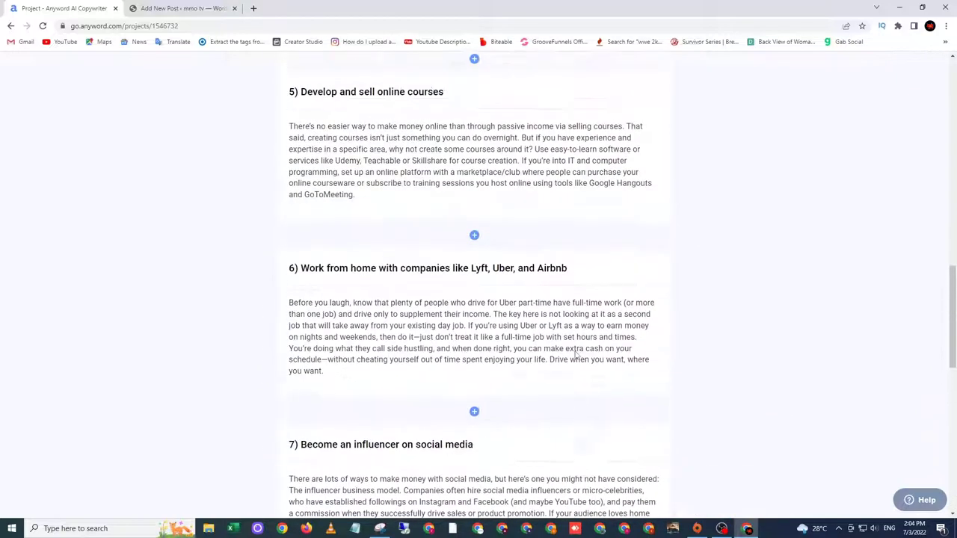
scroll(578, 355, "up", 10)
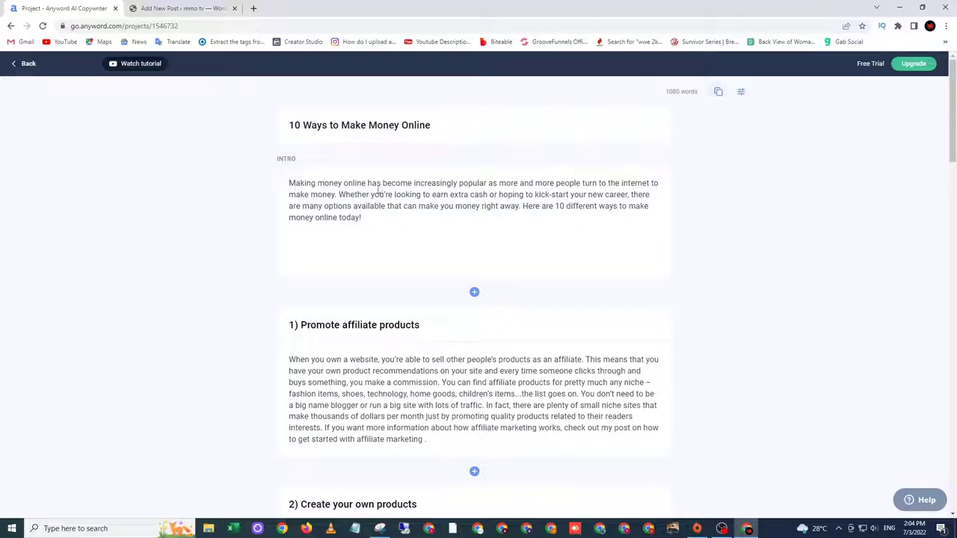
scroll(489, 374, "down", 14)
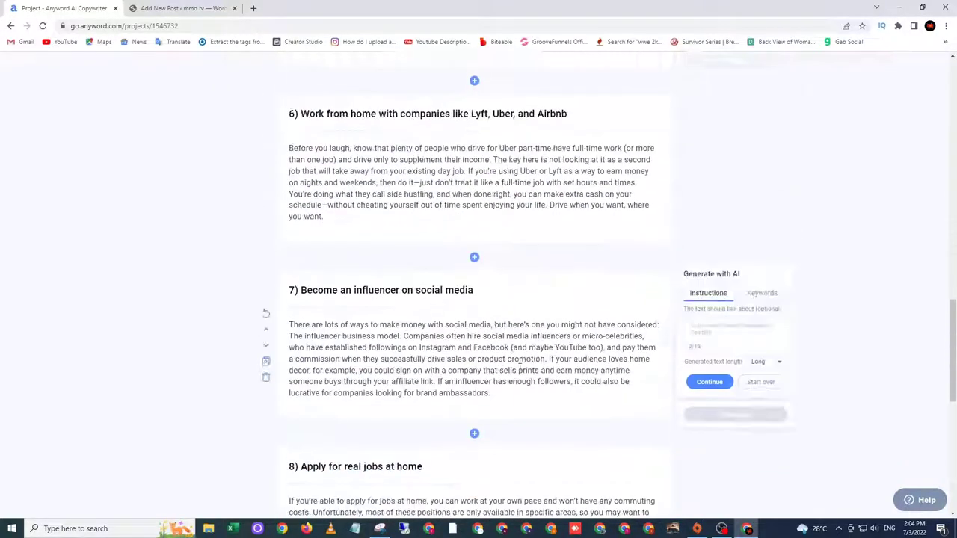
scroll(519, 369, "up", 14)
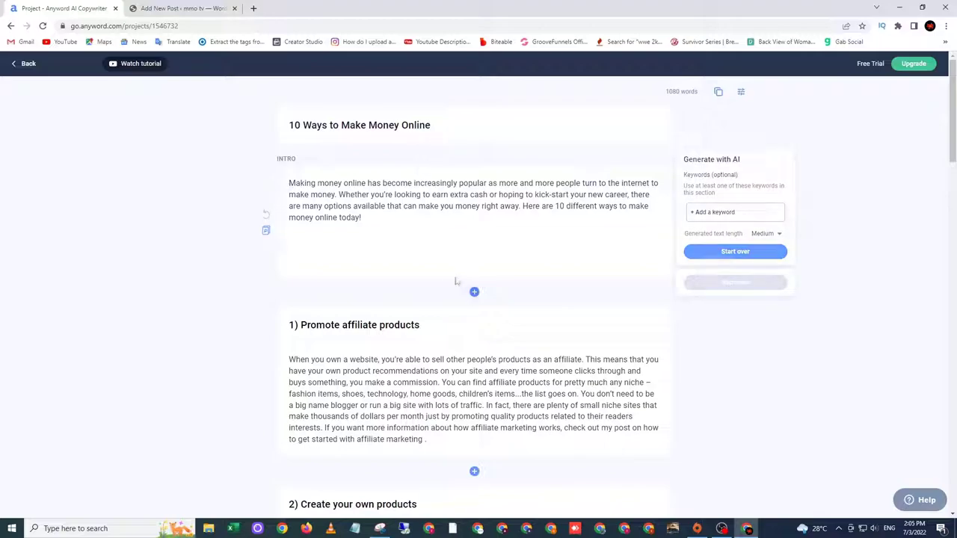
- Copy the Anyword title '10 Ways to Make Money Online' into the WordPress post title
left_click(162, 6)
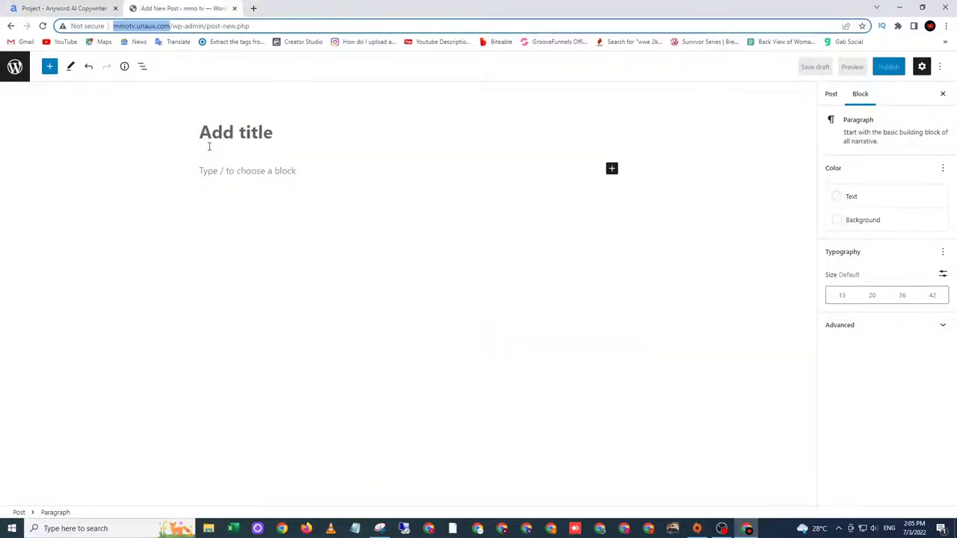
left_click(345, 162)
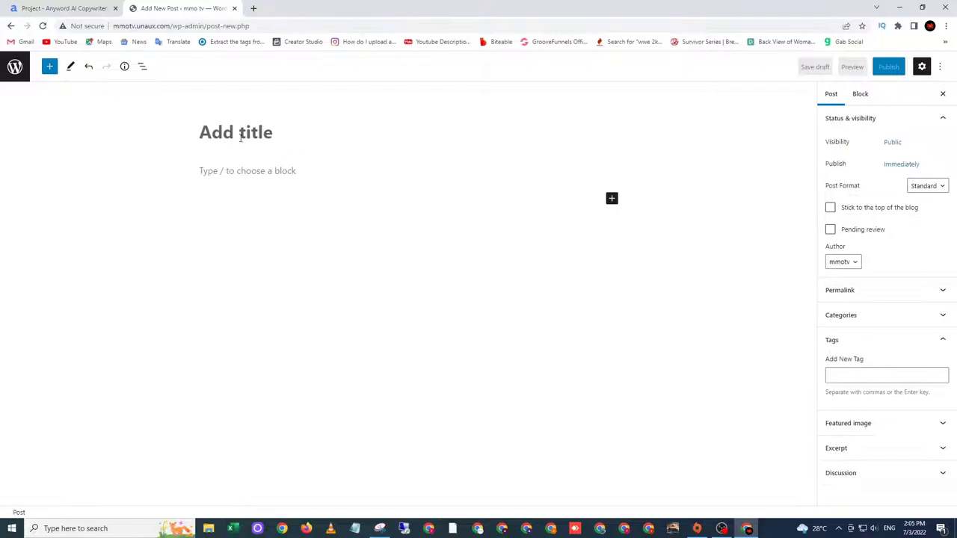
left_click(30, 6)
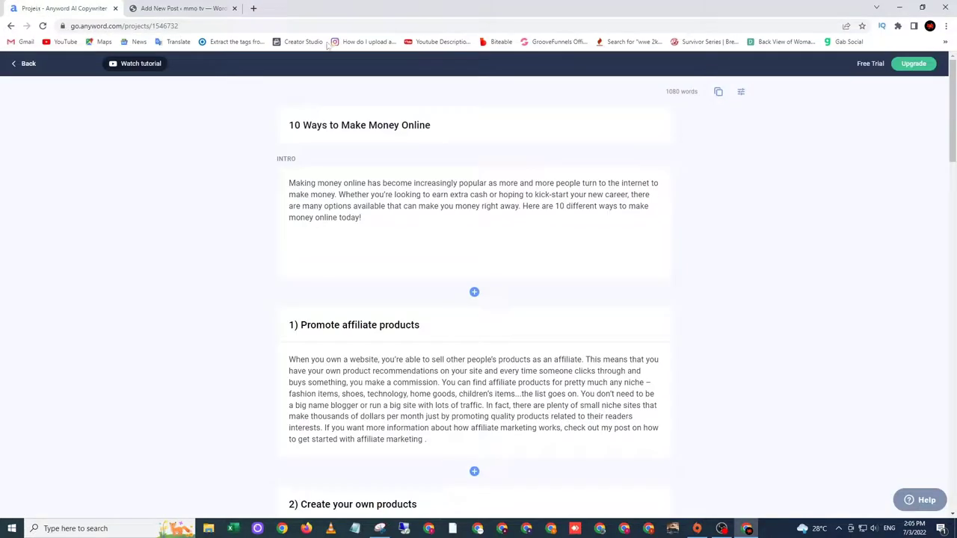
left_click_drag(438, 125, 288, 126)
right_click(322, 121)
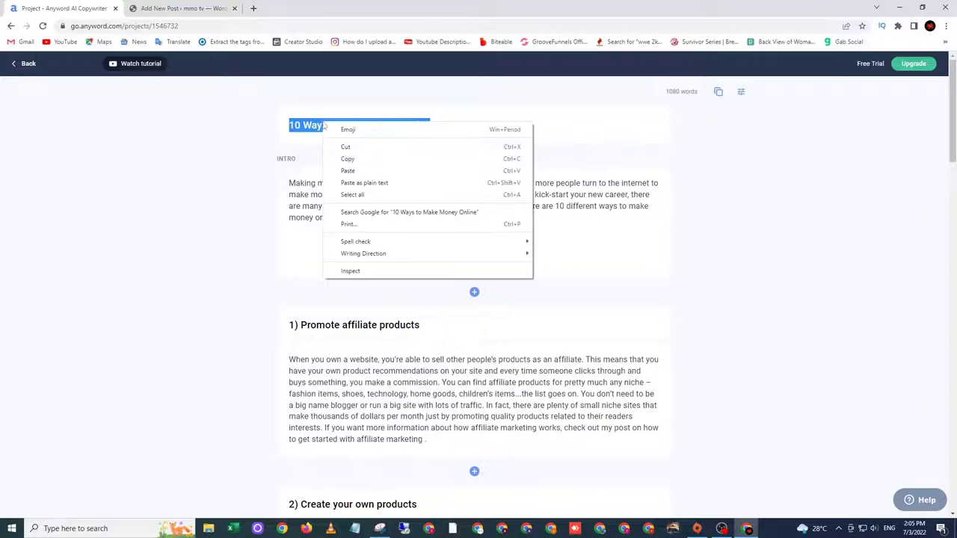
left_click(349, 158)
left_click(183, 7)
right_click(267, 139)
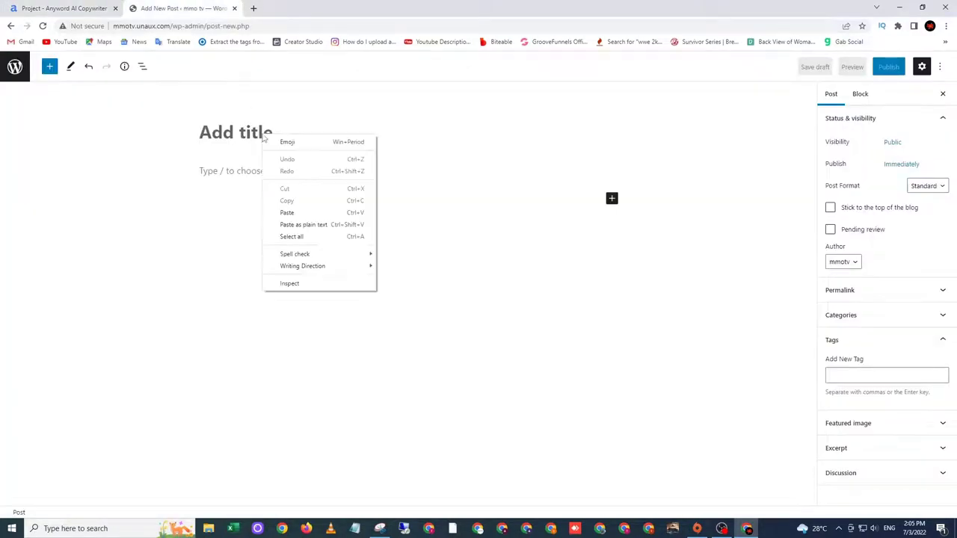
left_click(297, 213)
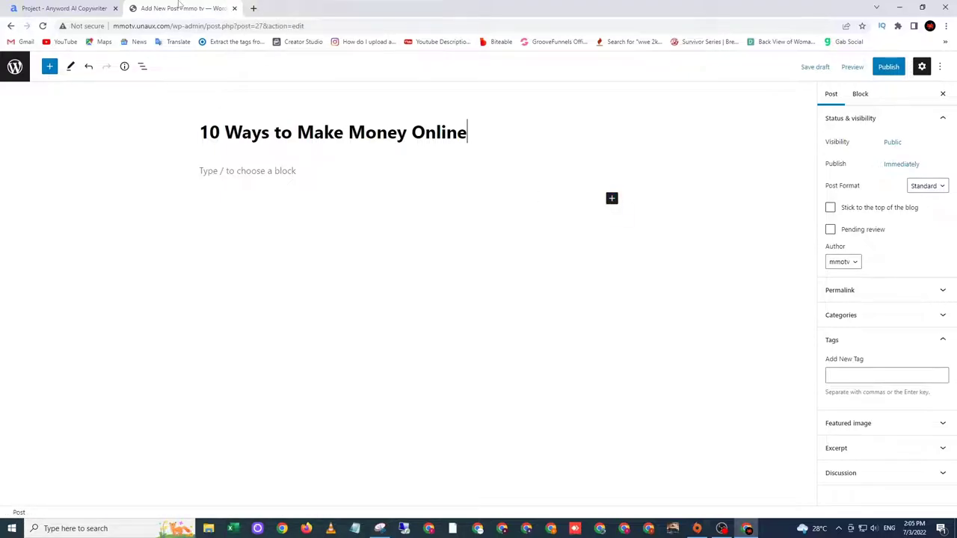
left_click(75, 8)
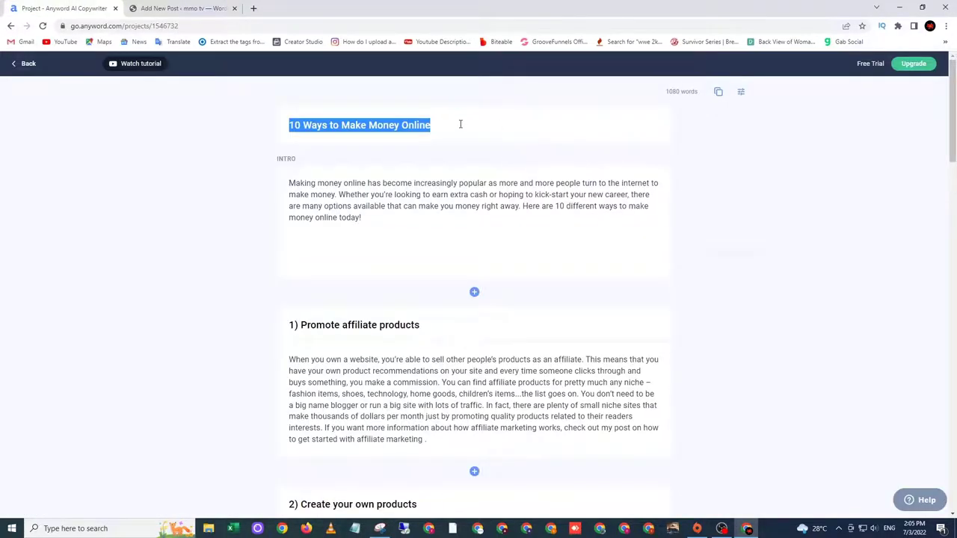
- Copy the full 1080-word blog post to the clipboard and return to the WordPress editor
left_click(631, 200)
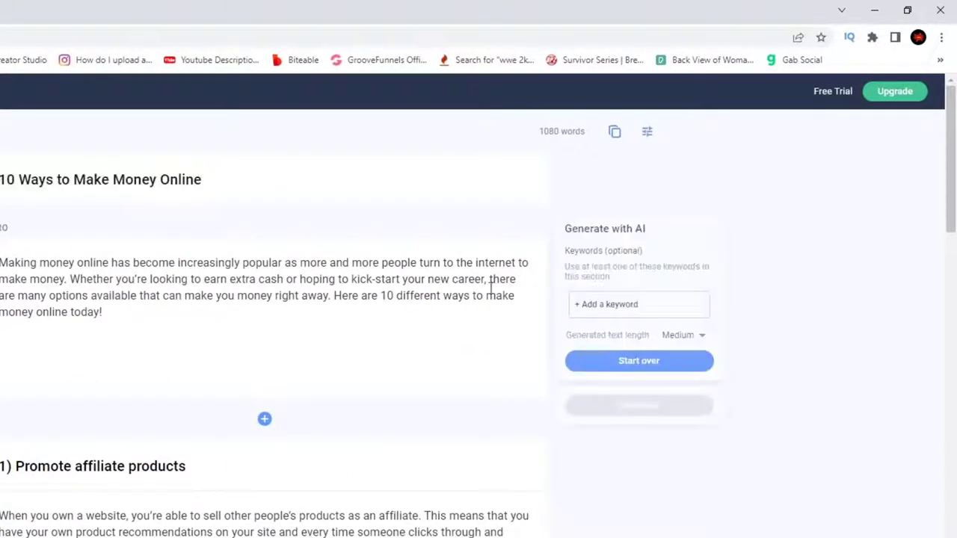
left_click(613, 135)
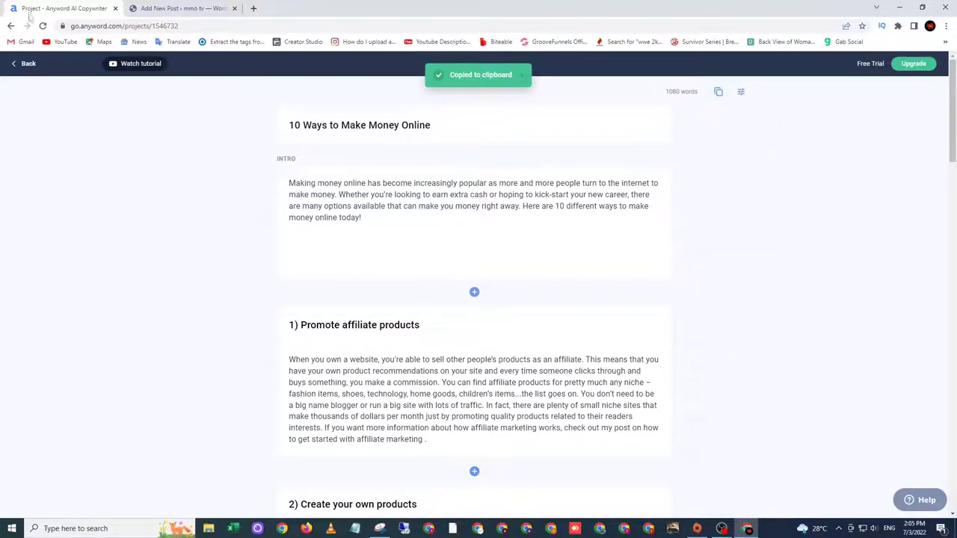
left_click(182, 7)
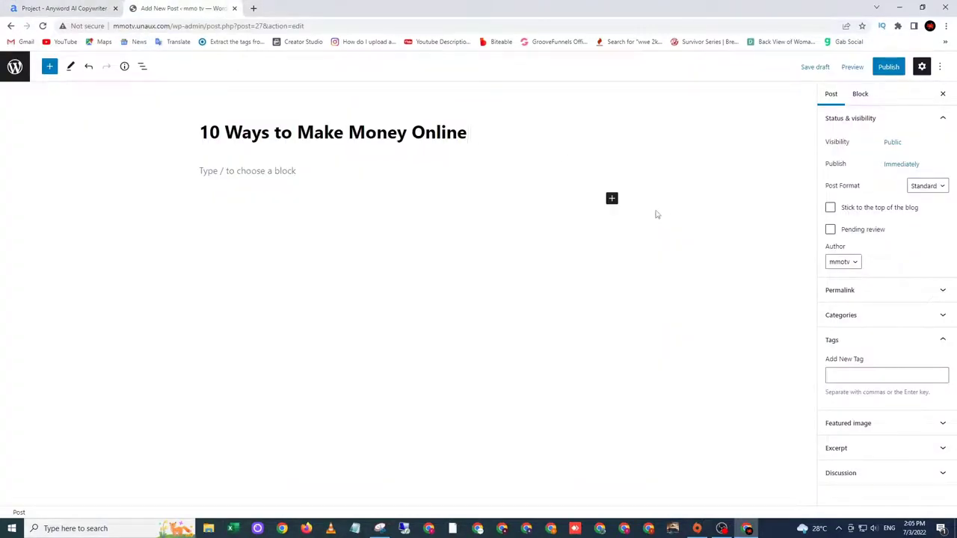
- Paste the Anyword '10 Ways to Make Money Online' article into the empty post body and scroll back to its top
left_click(276, 171)
right_click(275, 171)
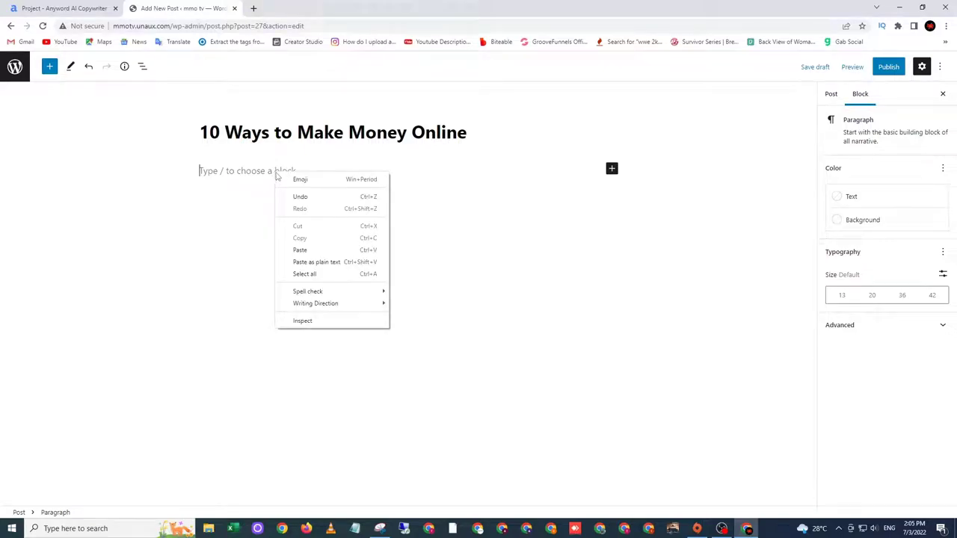
left_click(301, 250)
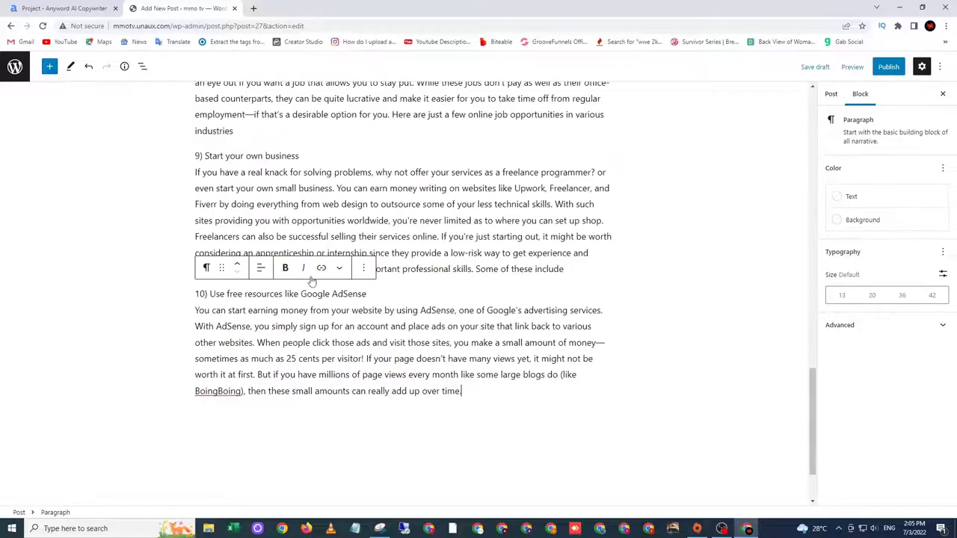
scroll(447, 327, "up", 15)
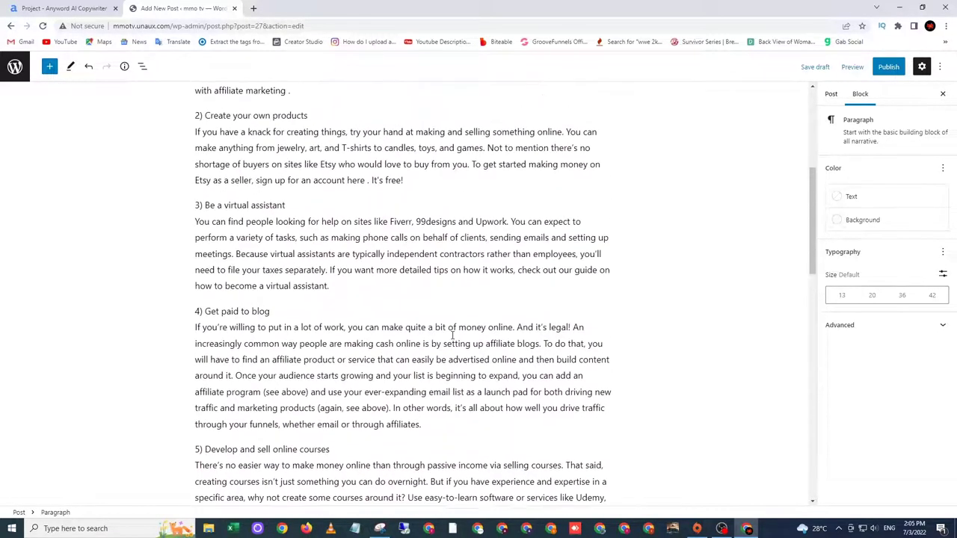
scroll(452, 335, "up", 1)
left_click(307, 171)
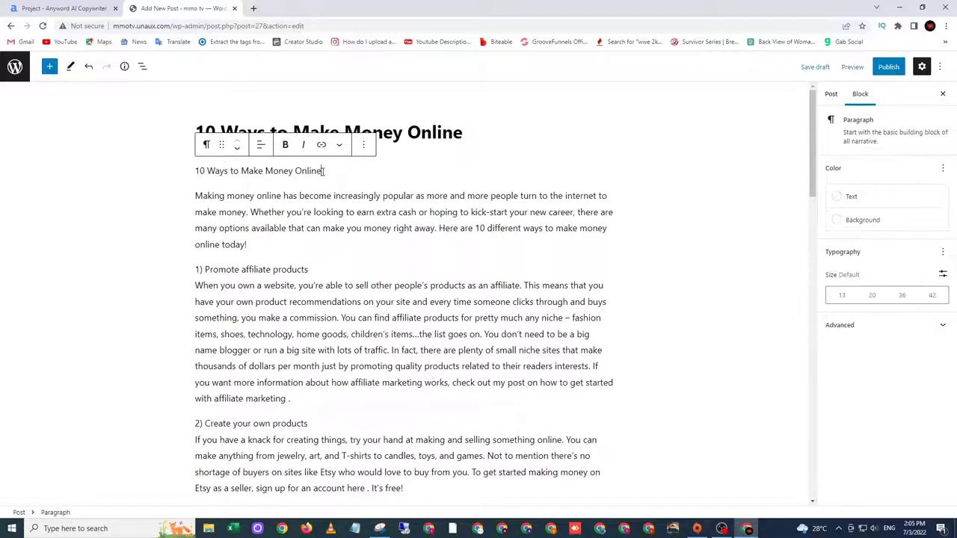
- Turn the '10 Ways to Make Money Online' title line into an H2 heading
left_click_drag(323, 170, 196, 172)
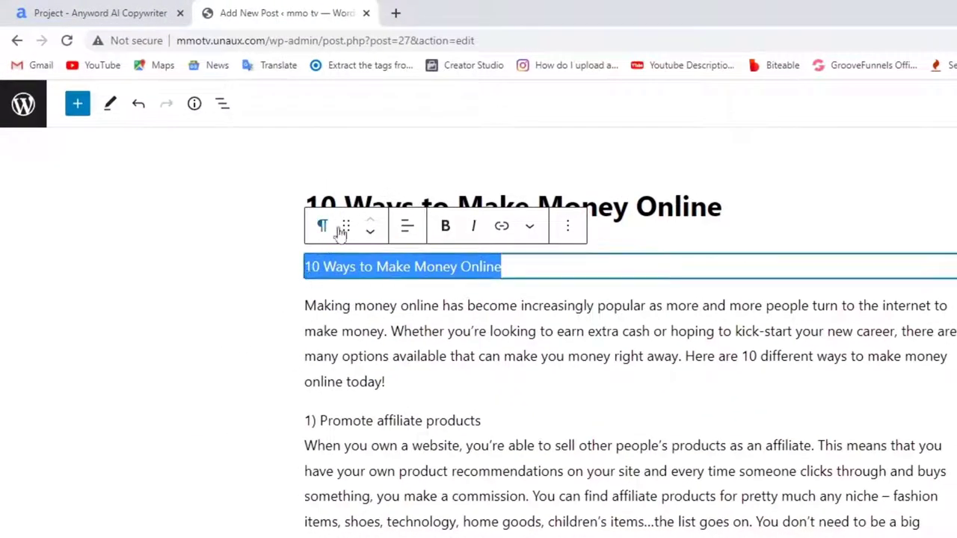
left_click(508, 268)
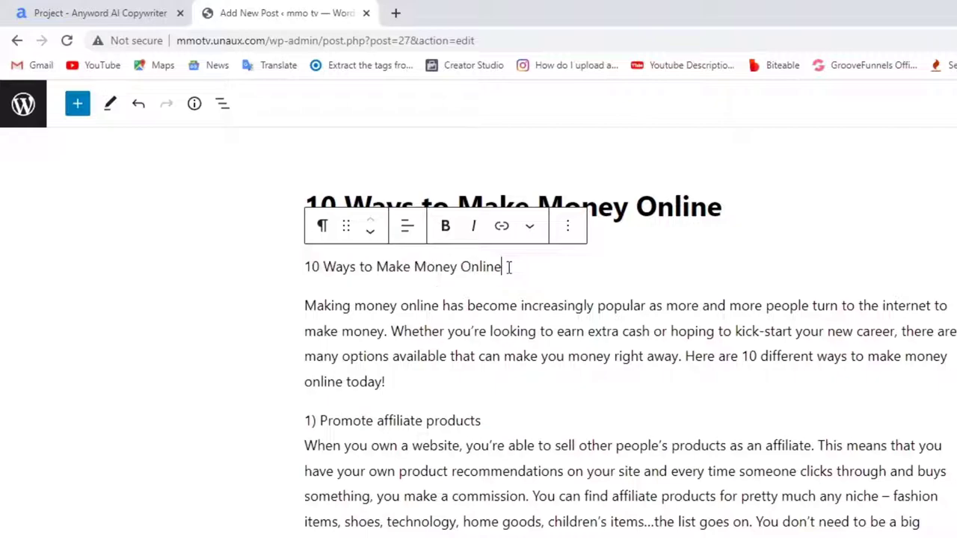
left_click_drag(499, 270, 305, 265)
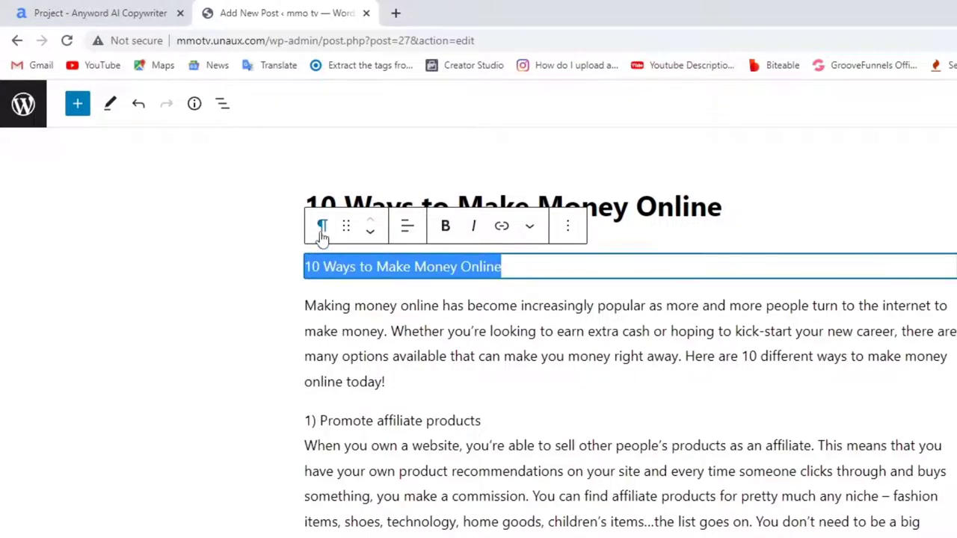
left_click(507, 266)
left_click_drag(503, 267, 292, 277)
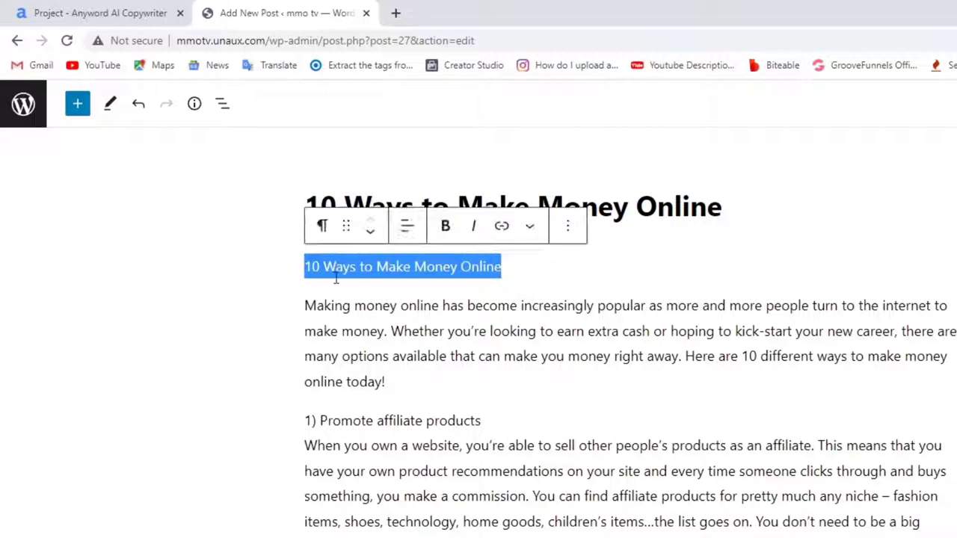
left_click(320, 228)
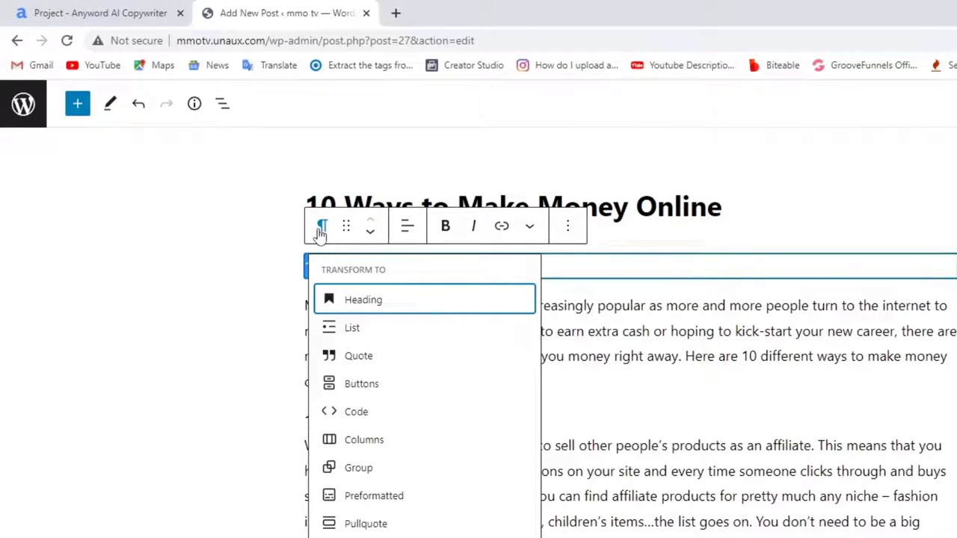
left_click(371, 302)
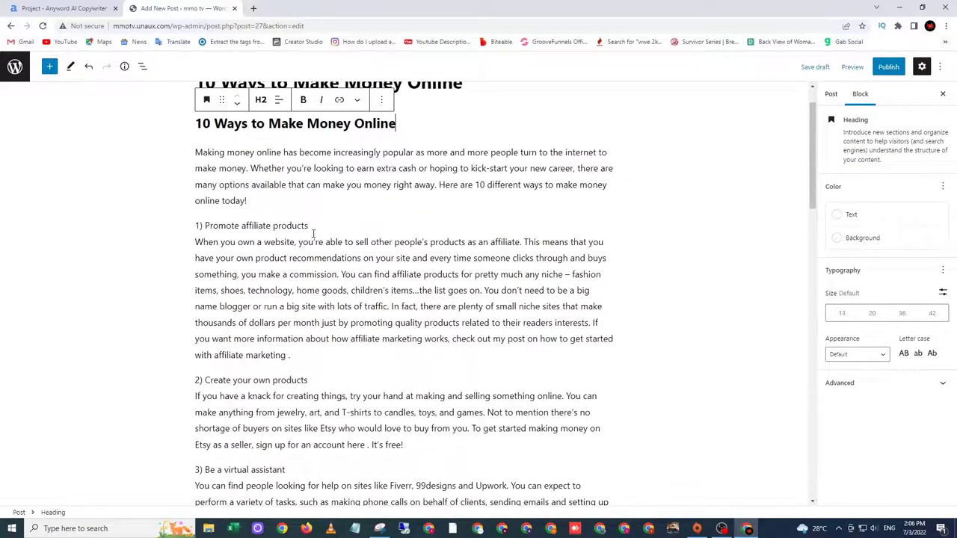
- Make the section 1), 3) and 4) Get paid to blog titles headings, splitting section 4 from its body
left_click_drag(311, 226, 216, 203)
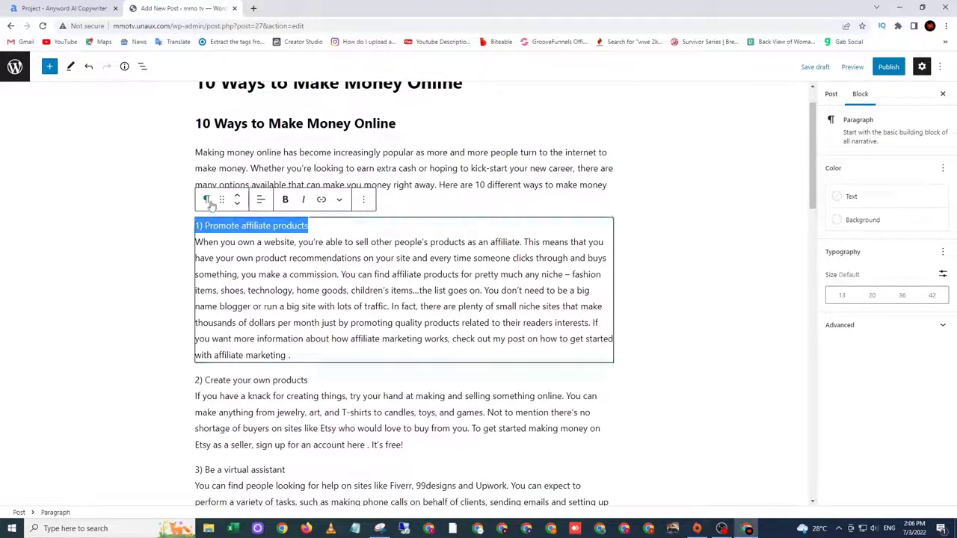
left_click(208, 201)
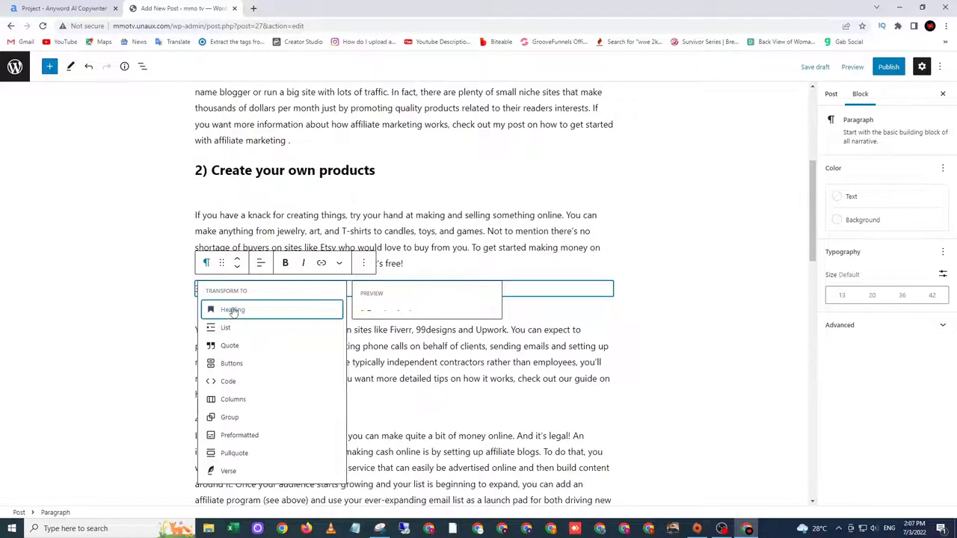
left_click(229, 309)
scroll(299, 328, "down", 2)
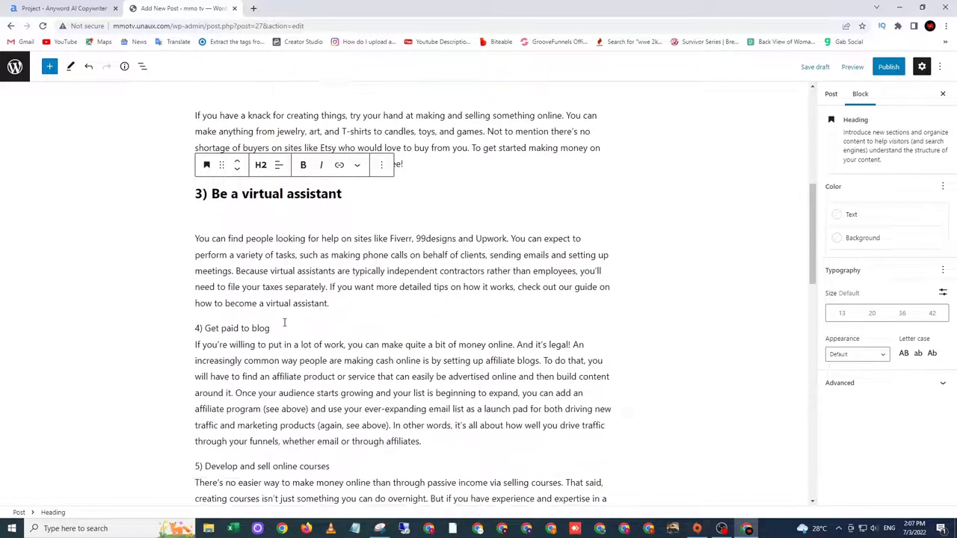
left_click(285, 326)
key("Return")
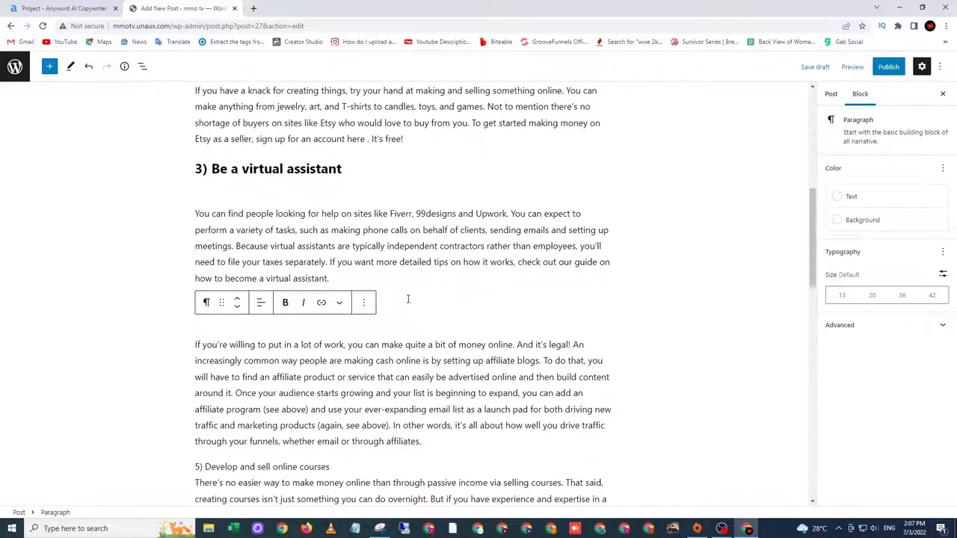
left_click(405, 299)
left_click(209, 278)
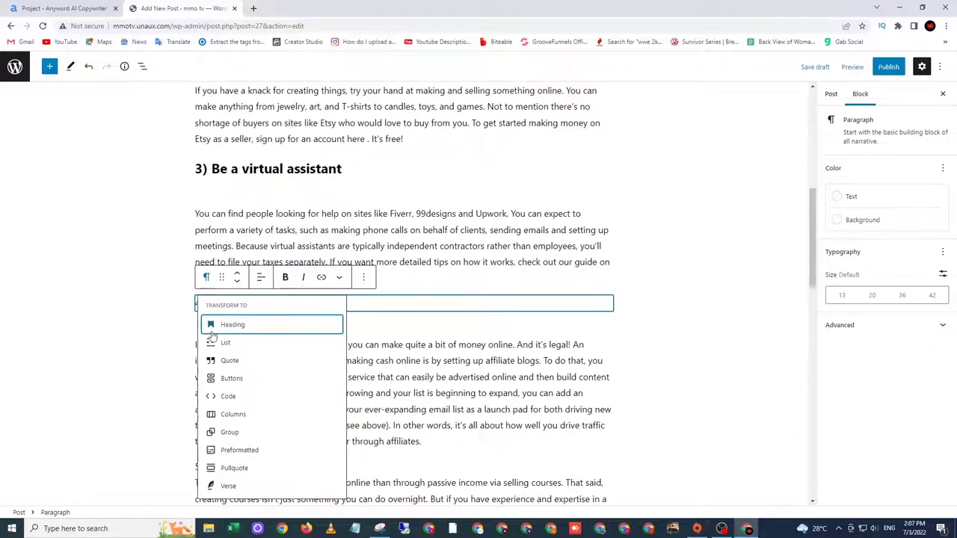
left_click(221, 323)
- Split 5) Develop and sell online courses from its body text and make it a heading
scroll(295, 332, "down", 2)
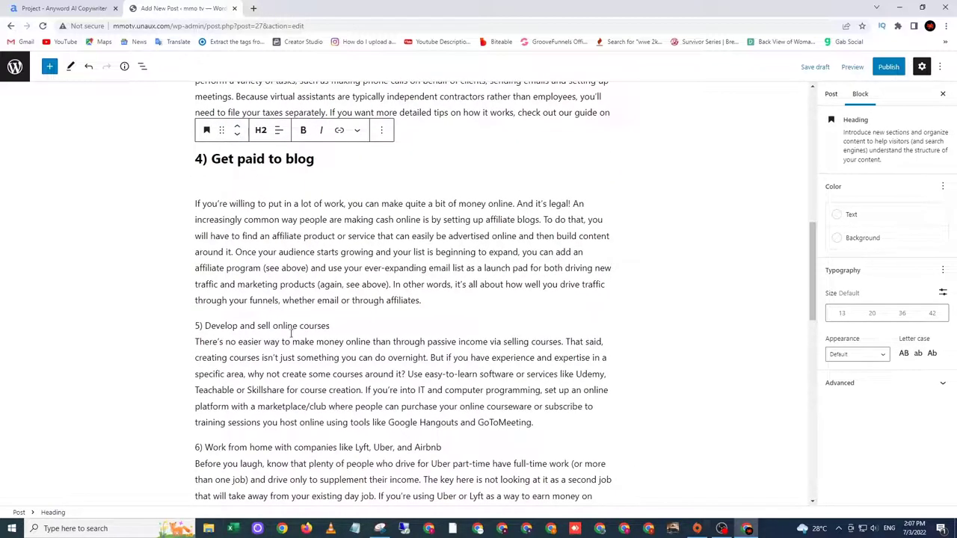
left_click(340, 325)
key("Return")
left_click(402, 306)
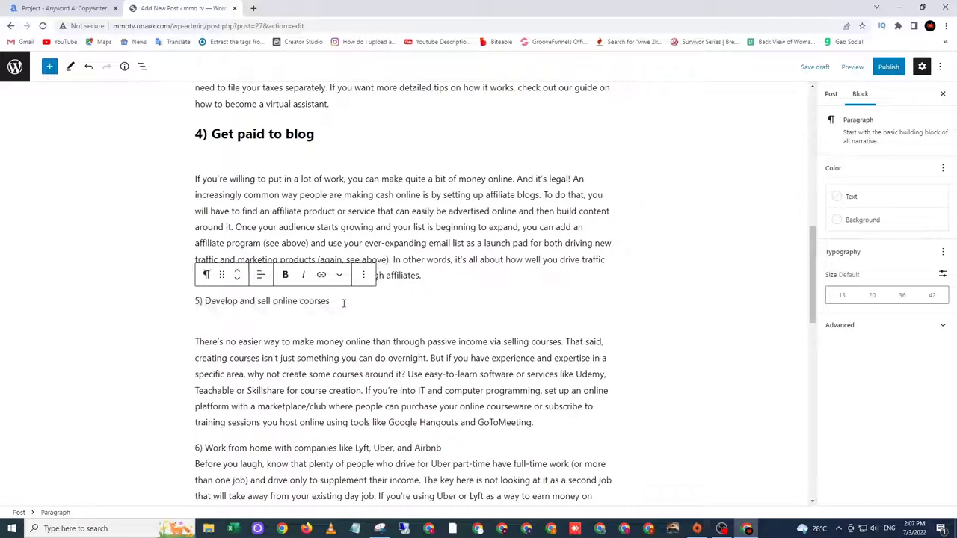
left_click(208, 275)
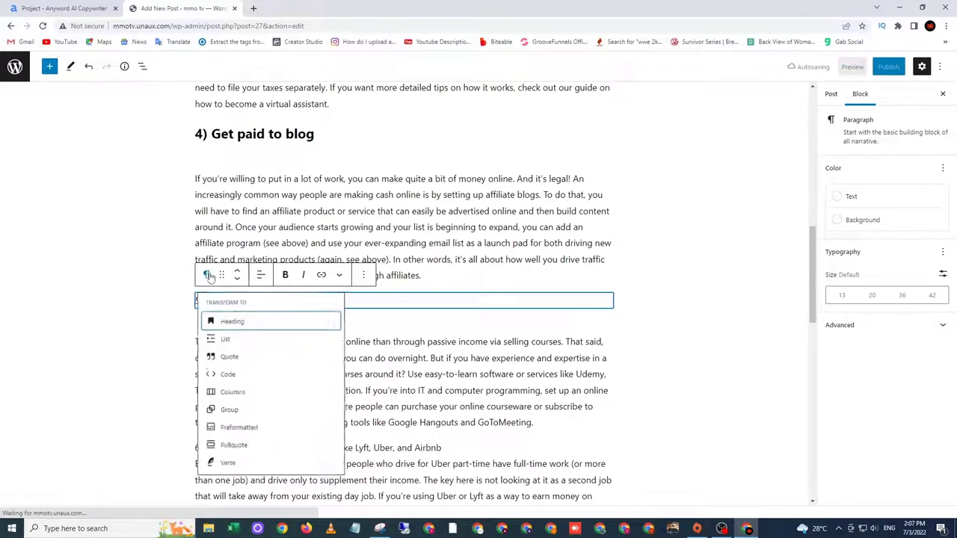
left_click(232, 322)
- Check the 1) Promote affiliate products heading and return to the intro paragraph
scroll(306, 331, "down", 2)
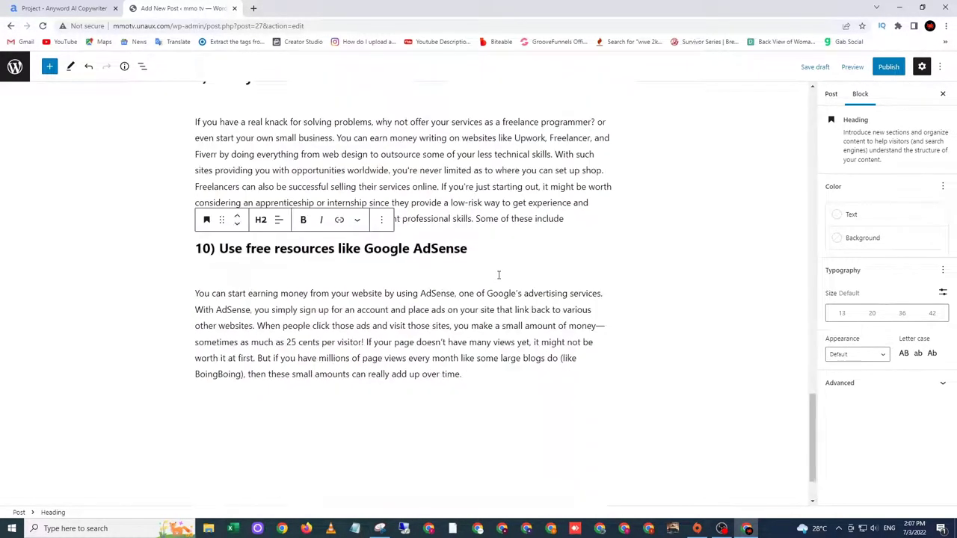
scroll(477, 322, "up", 10)
scroll(477, 322, "up", 9)
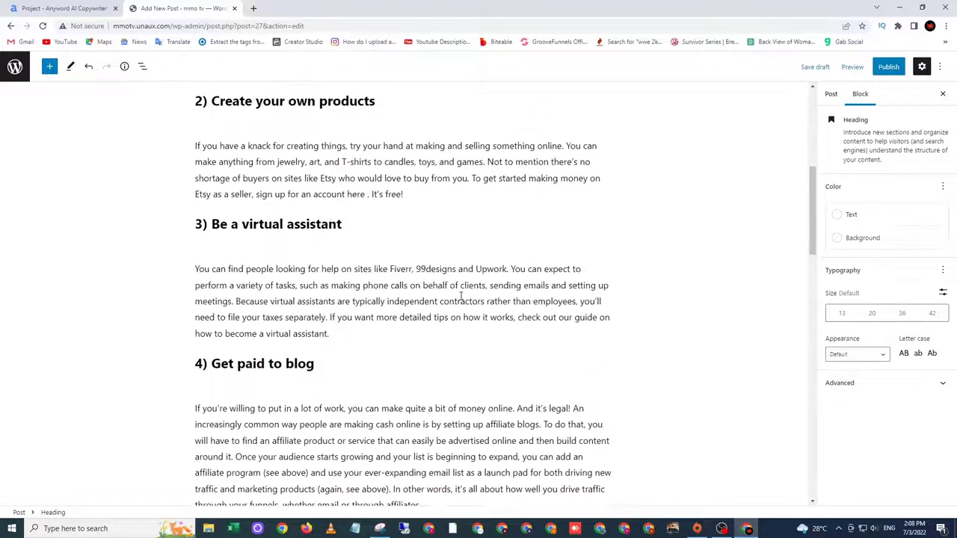
left_click(385, 256)
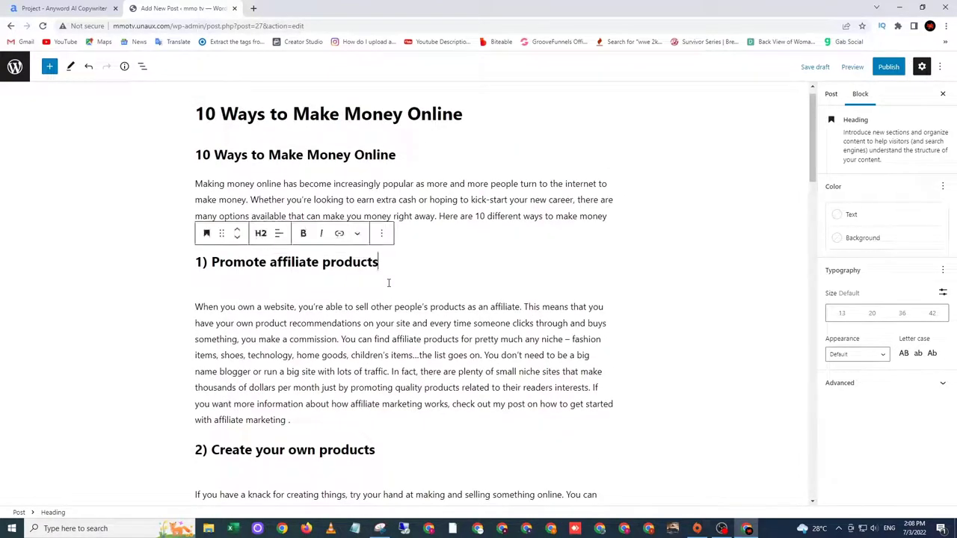
scroll(383, 299, "up", 1)
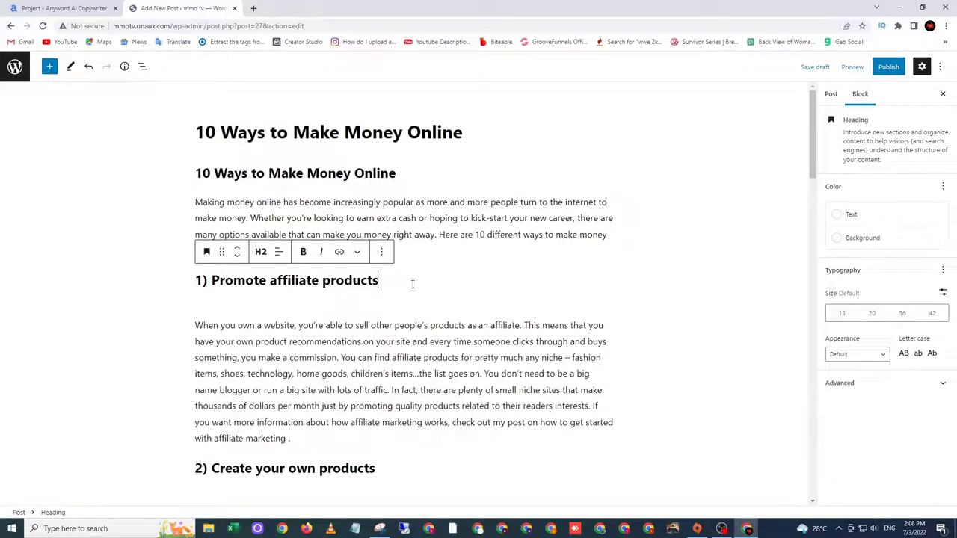
left_click(267, 248)
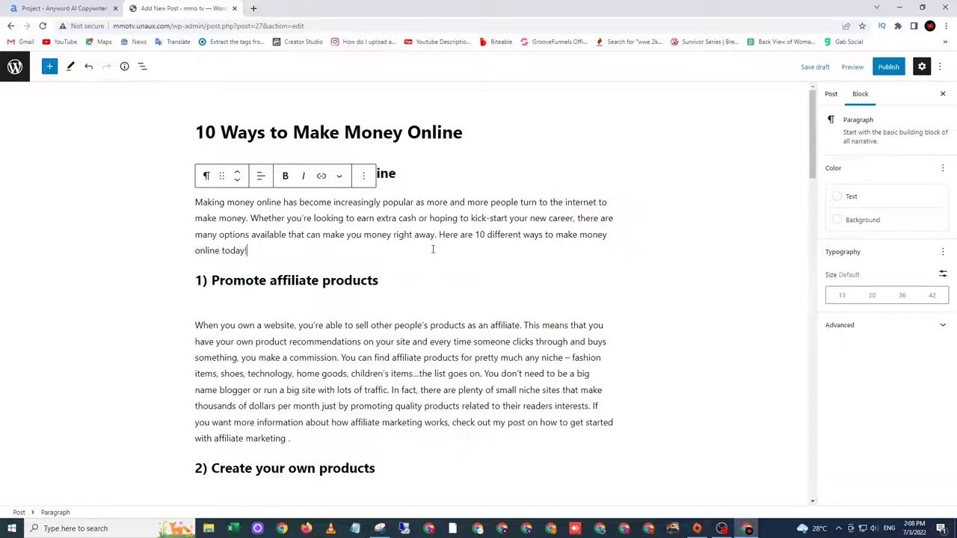
key("Return")
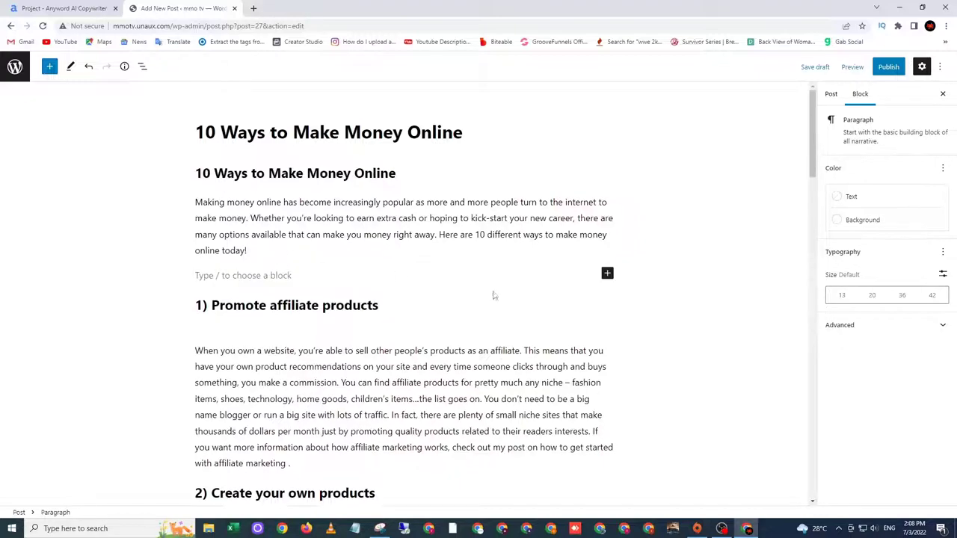
left_click(607, 274)
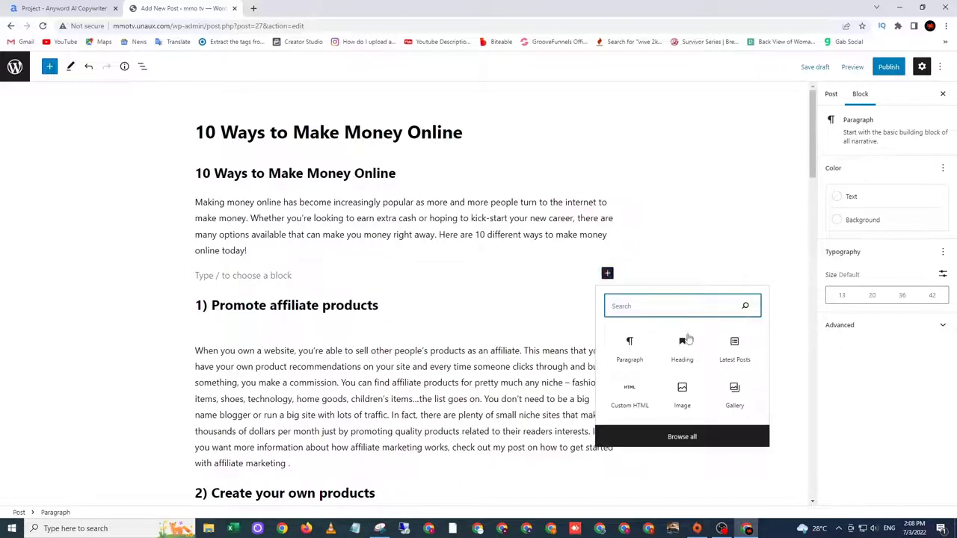
left_click(682, 392)
left_click(218, 335)
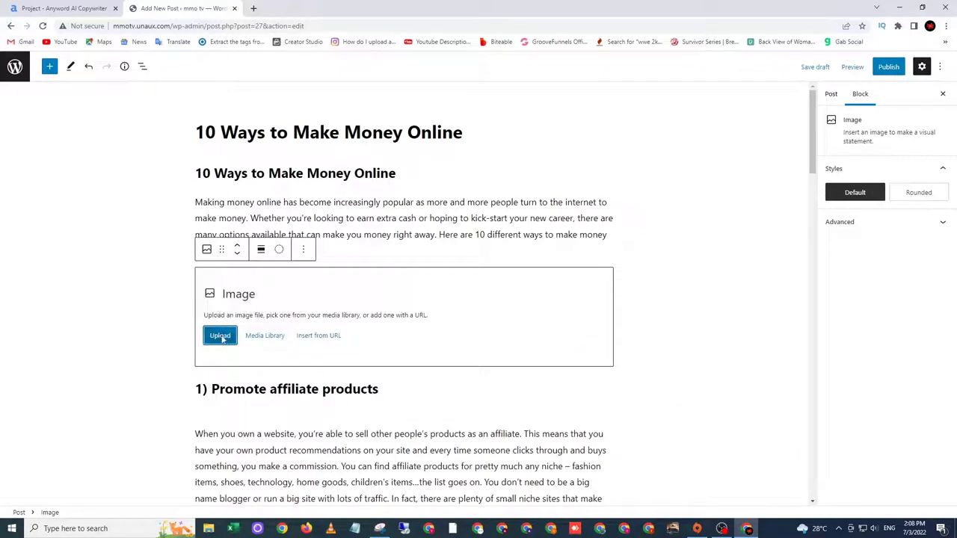
scroll(217, 321, "down", 5)
left_click(41, 78)
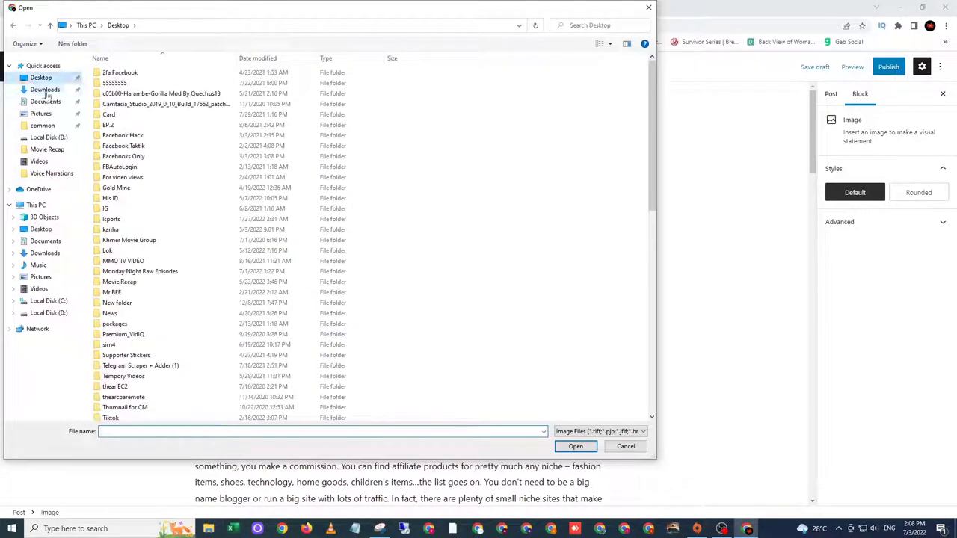
scroll(164, 262, "down", 7)
scroll(232, 400, "down", 8)
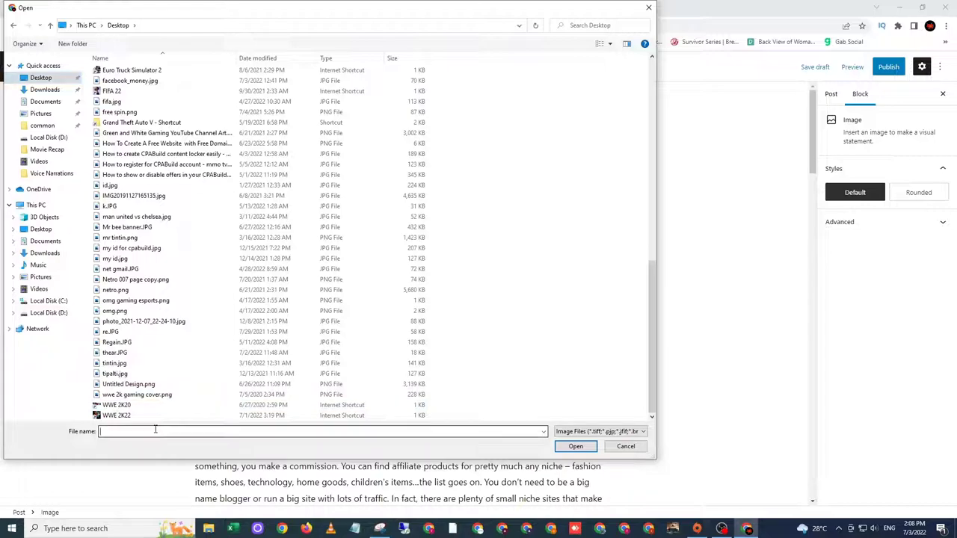
type("f")
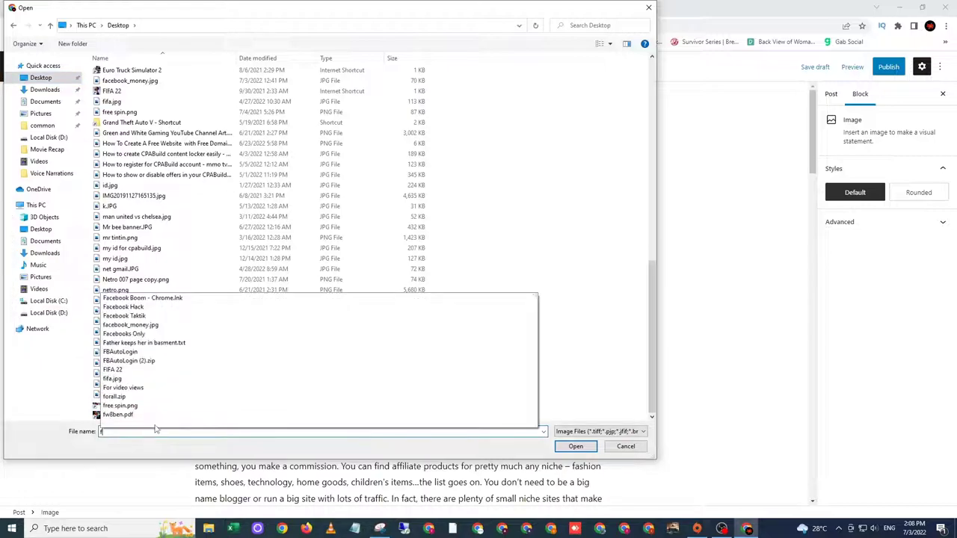
left_click(131, 324)
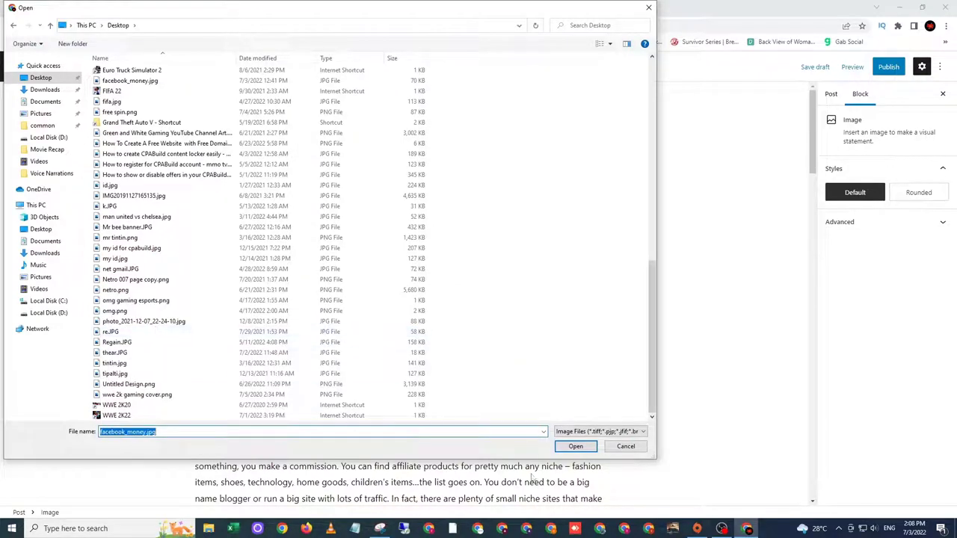
left_click(575, 446)
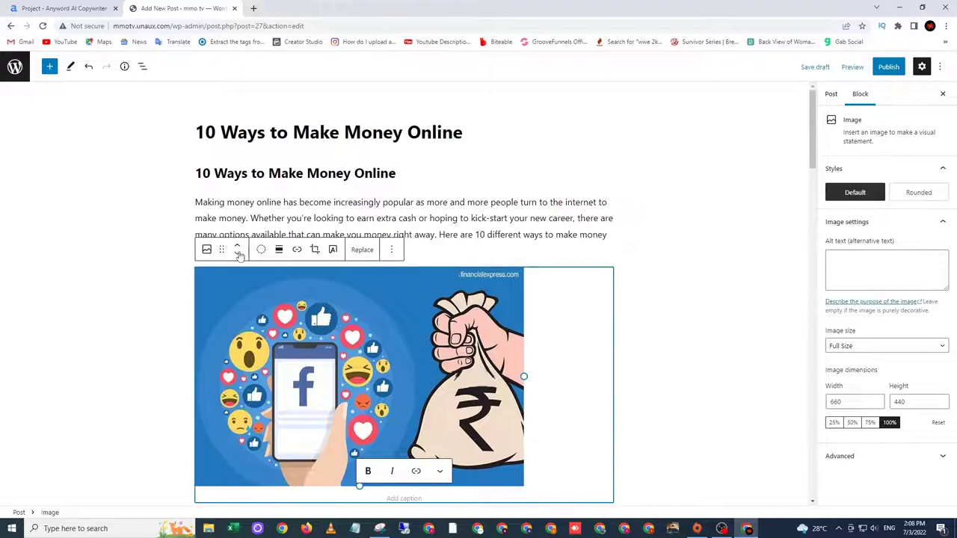
scroll(567, 298, "down", 2)
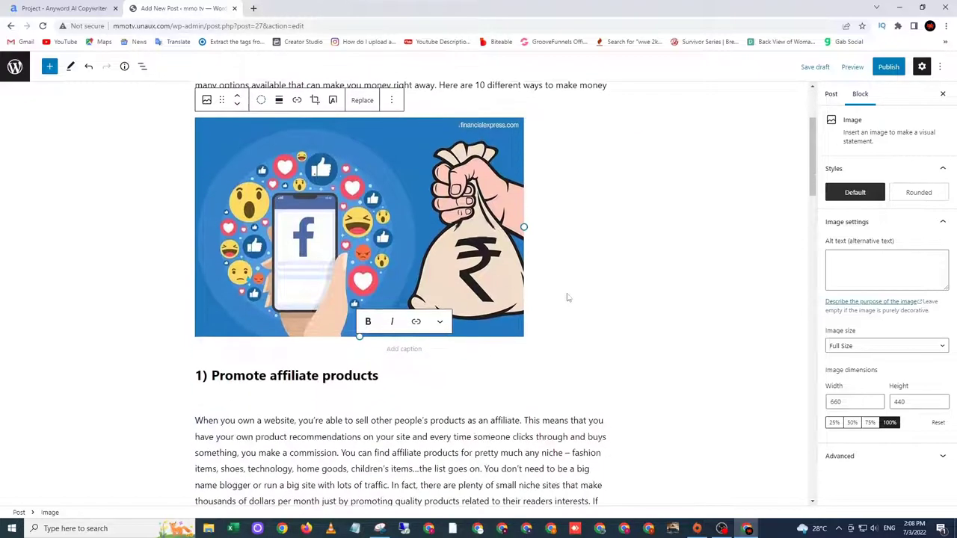
scroll(797, 187, "up", 2)
scroll(721, 245, "down", 5)
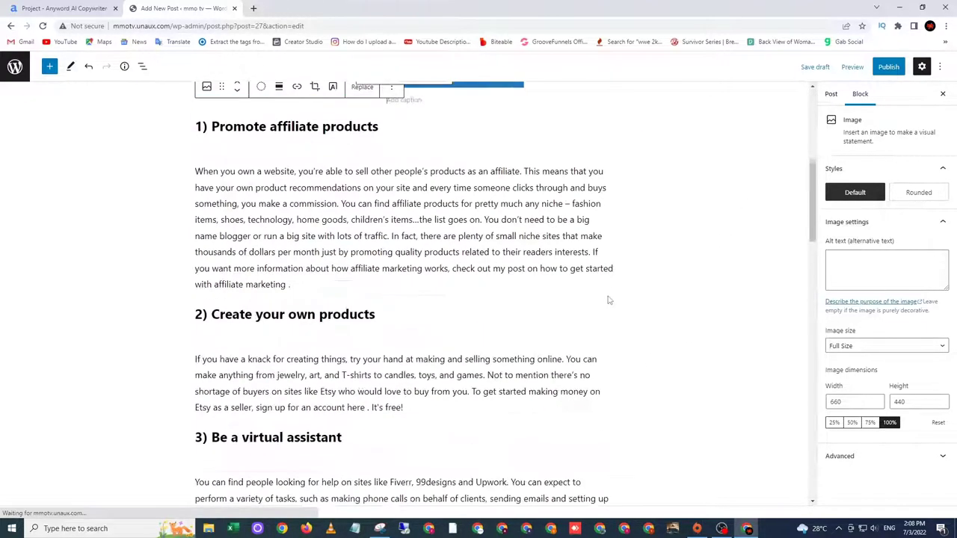
scroll(608, 299, "up", 5)
- Tick Uncategorized under Categories in the post-wide settings sidebar
left_click(831, 95)
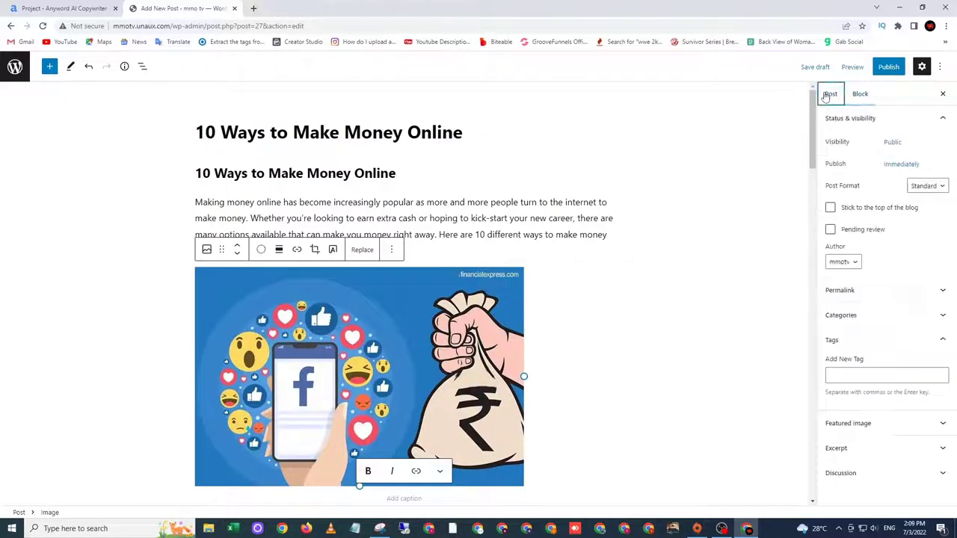
left_click(900, 317)
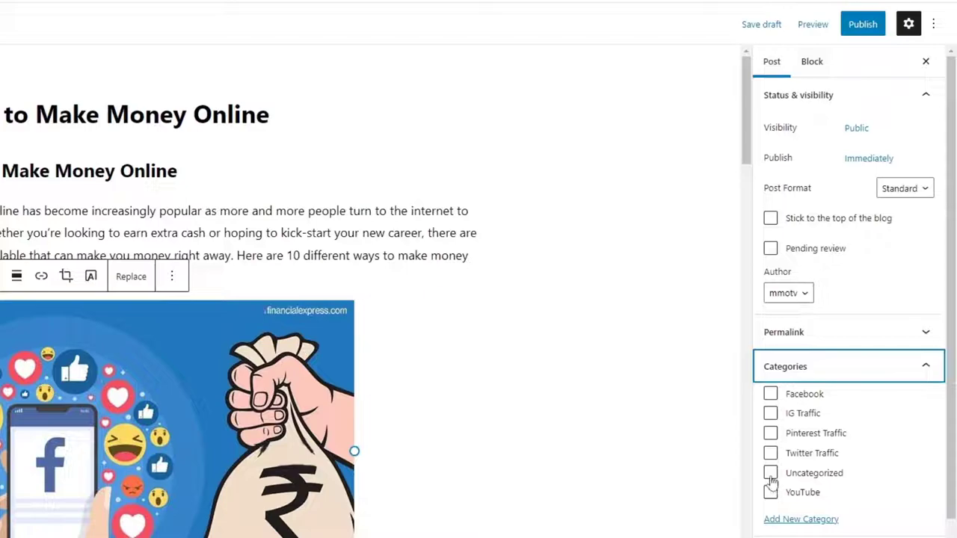
left_click(769, 473)
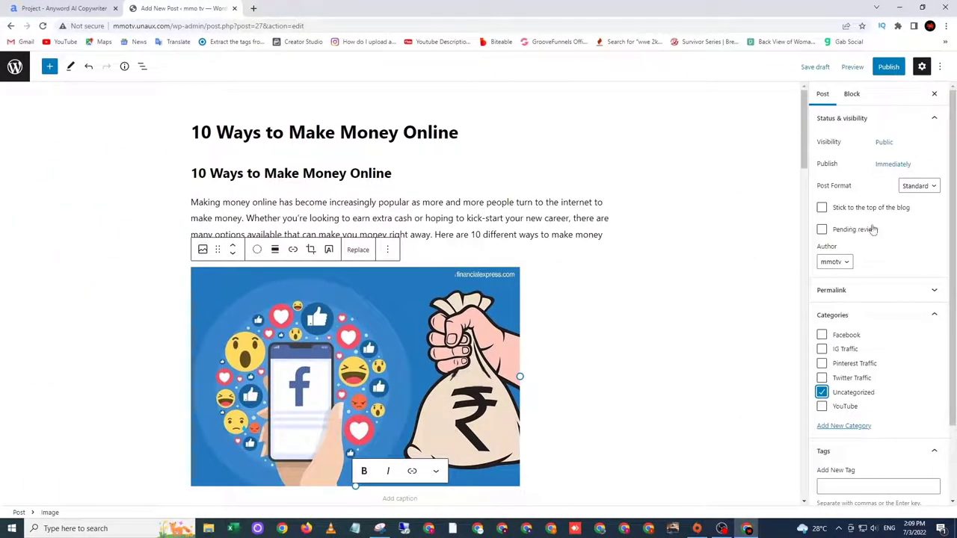
scroll(889, 344, "down", 2)
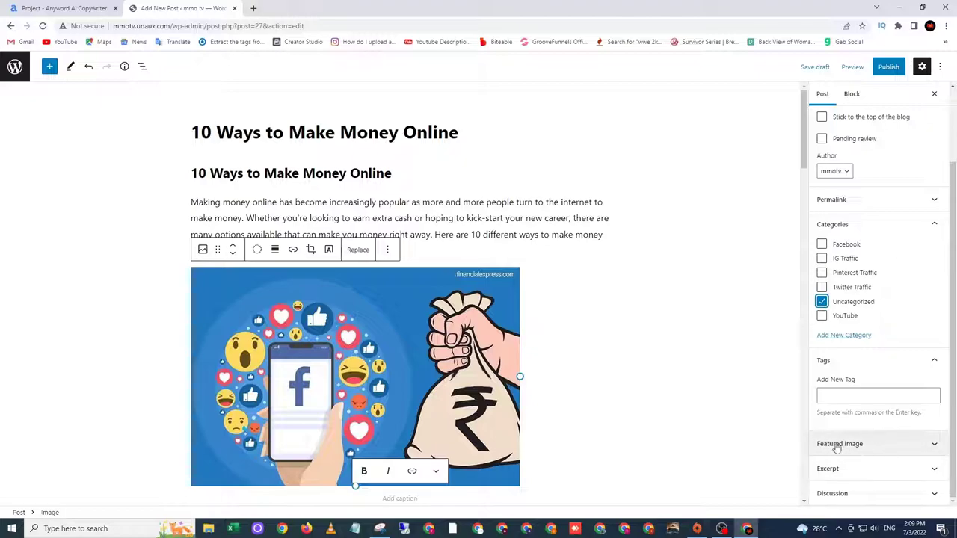
- Choose facebook_money from the Media Library as the post's featured image
left_click(871, 449)
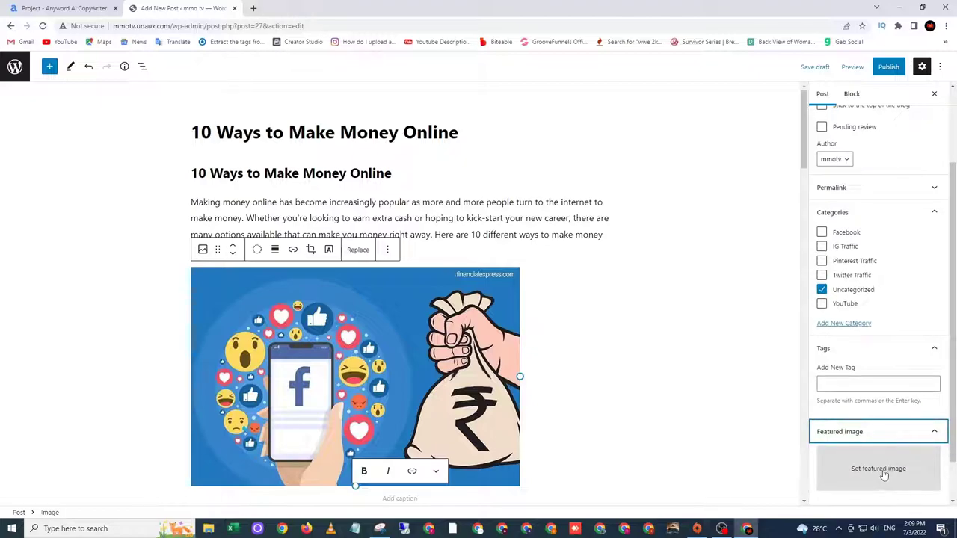
left_click(883, 474)
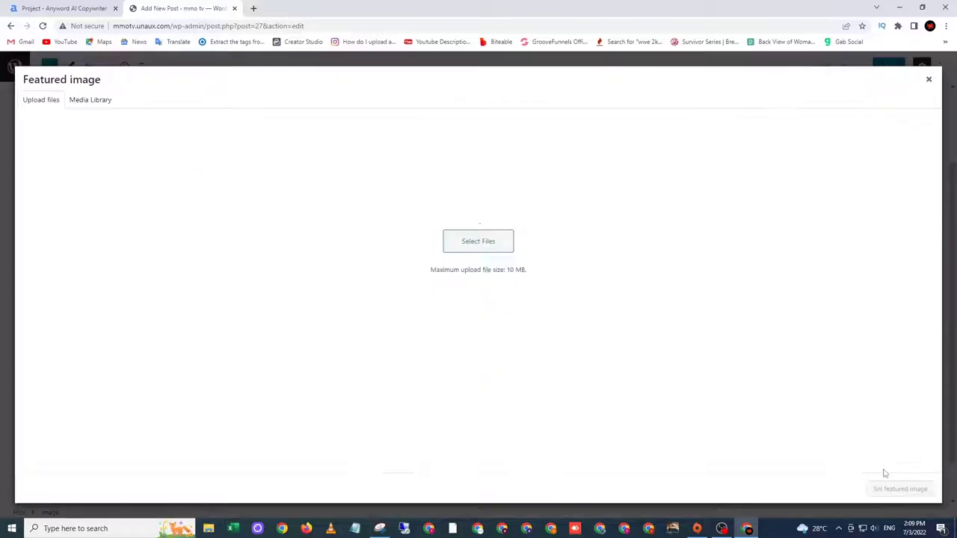
left_click(86, 101)
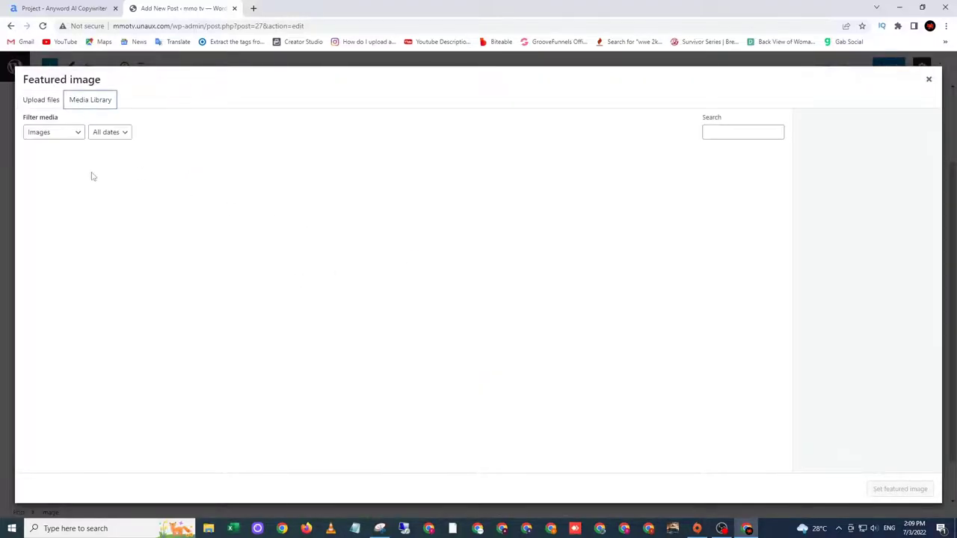
left_click(56, 173)
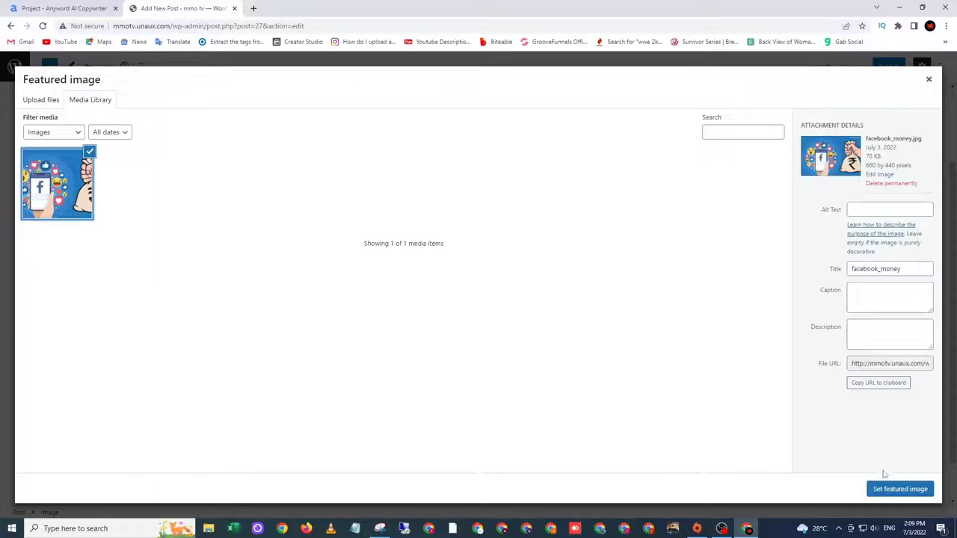
left_click(889, 490)
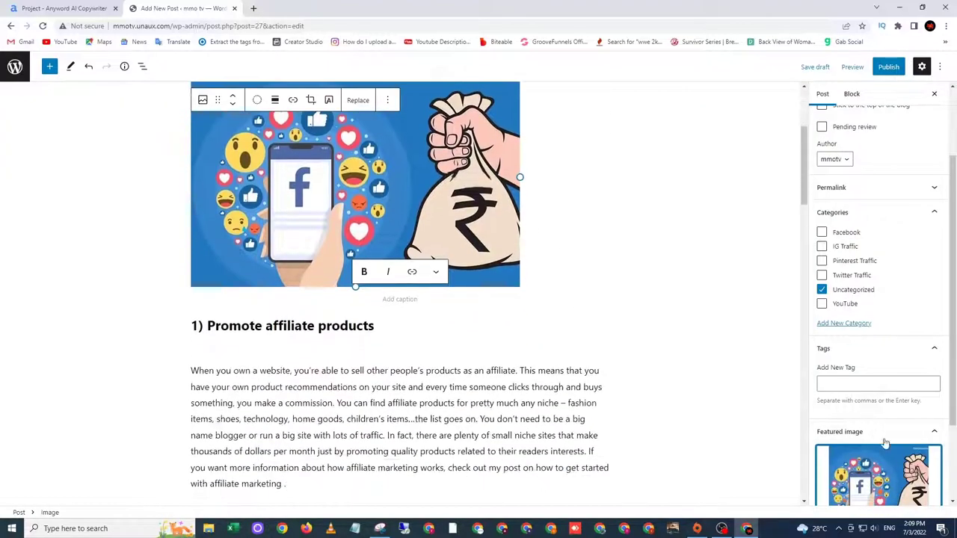
scroll(615, 358, "up", 3)
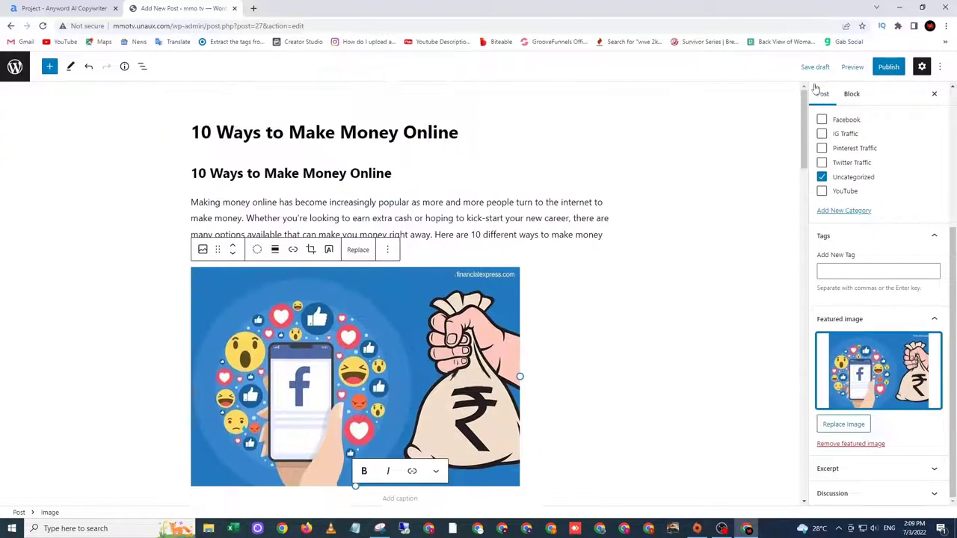
- Publish the post, confirming in the pre-publish panel, and view it on the live site
left_click(882, 68)
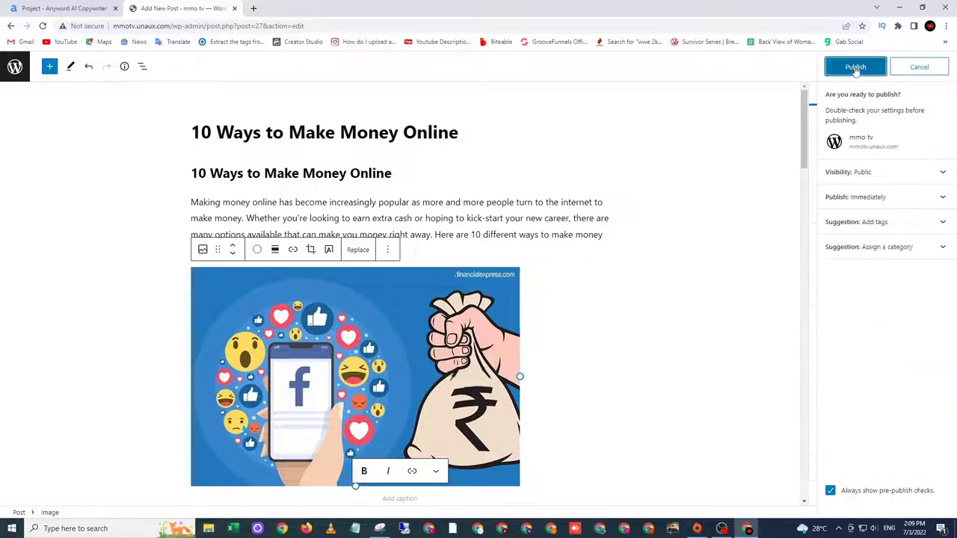
left_click(856, 68)
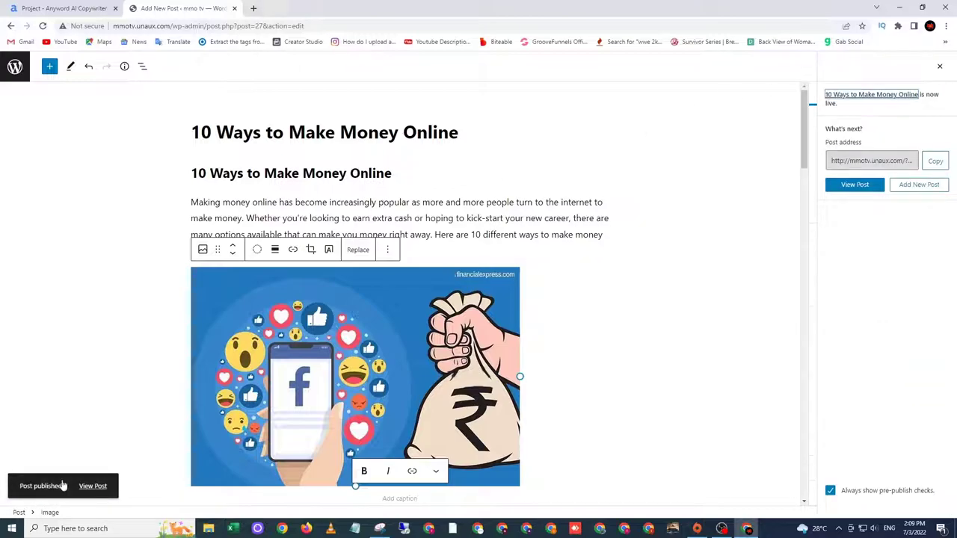
left_click(93, 486)
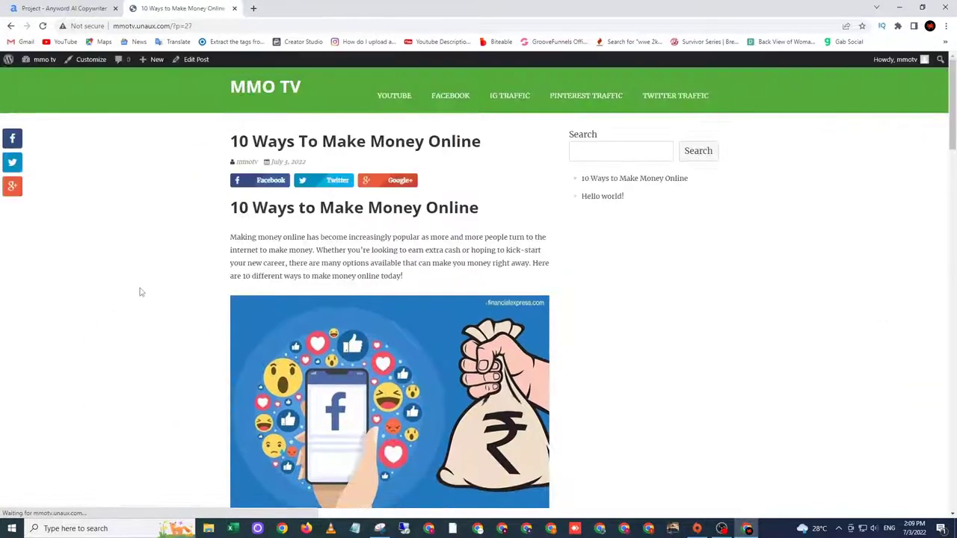
scroll(433, 362, "down", 15)
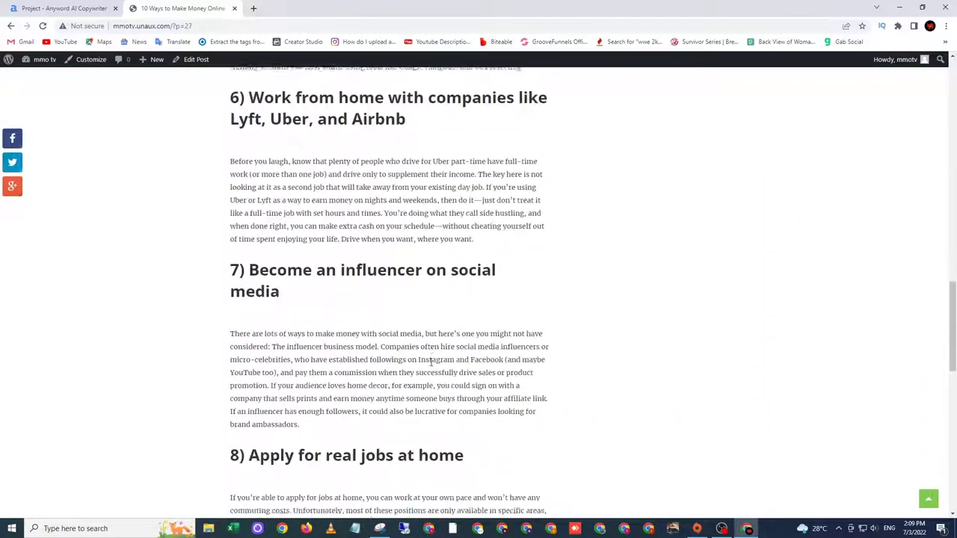
scroll(431, 362, "down", 10)
scroll(429, 364, "up", 11)
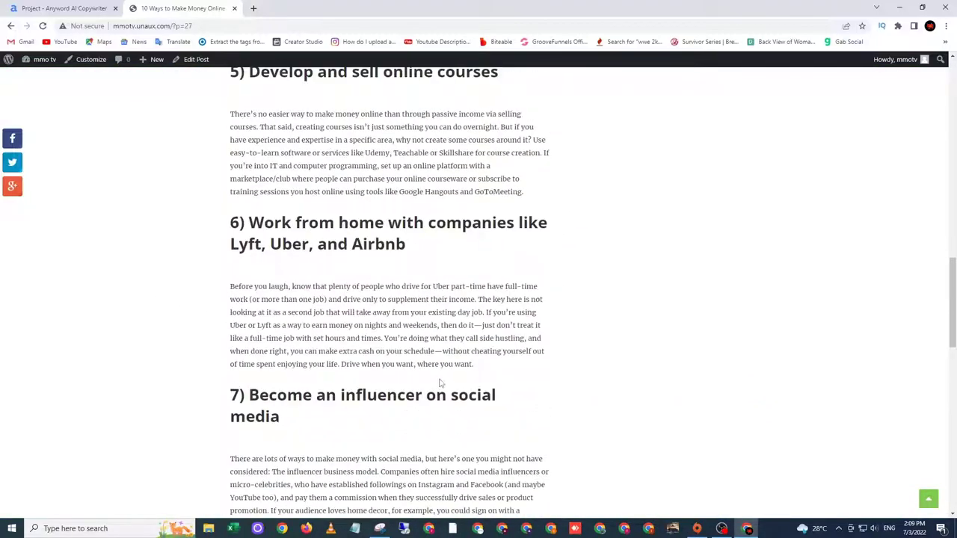
scroll(439, 382, "up", 12)
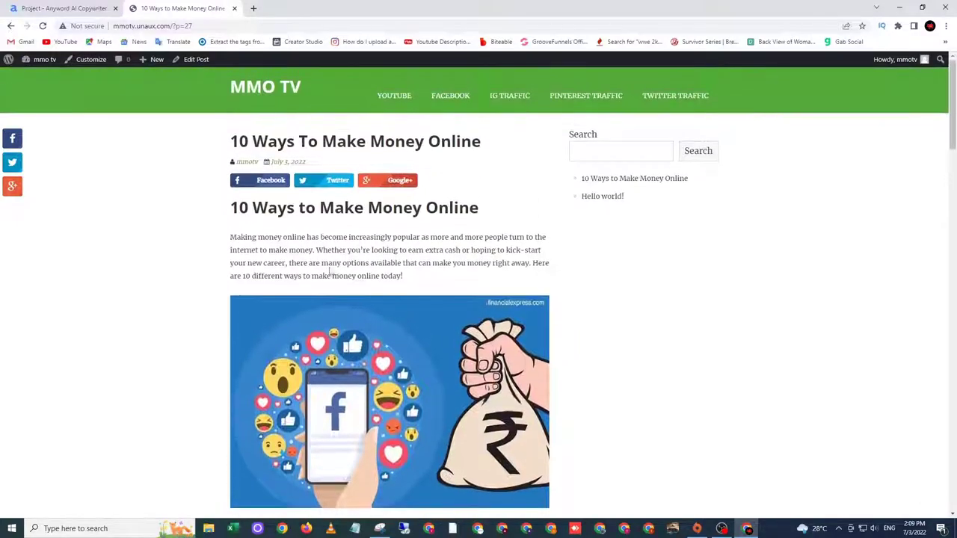
- Reopen the '10 Ways To Make Money Online' post from the MMO TV home page
left_click(264, 90)
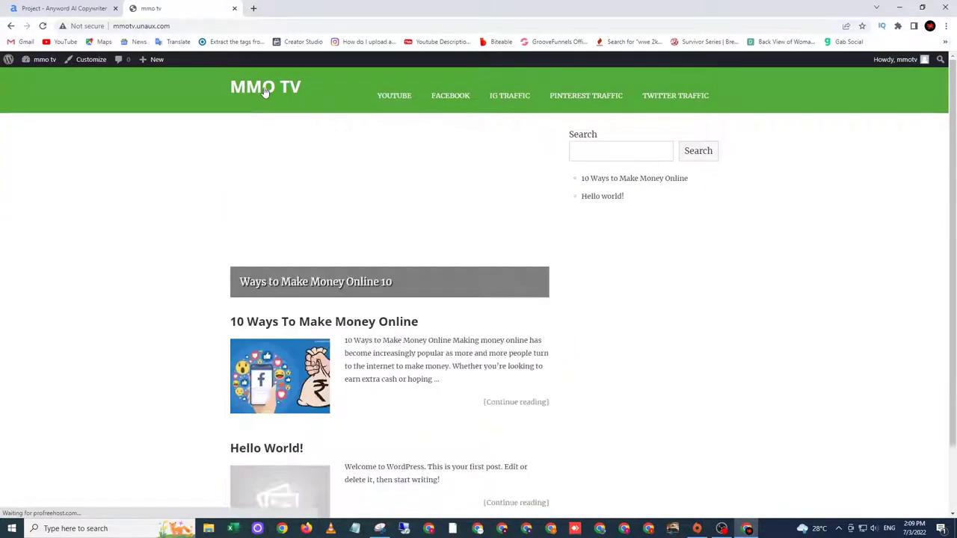
scroll(503, 365, "down", 1)
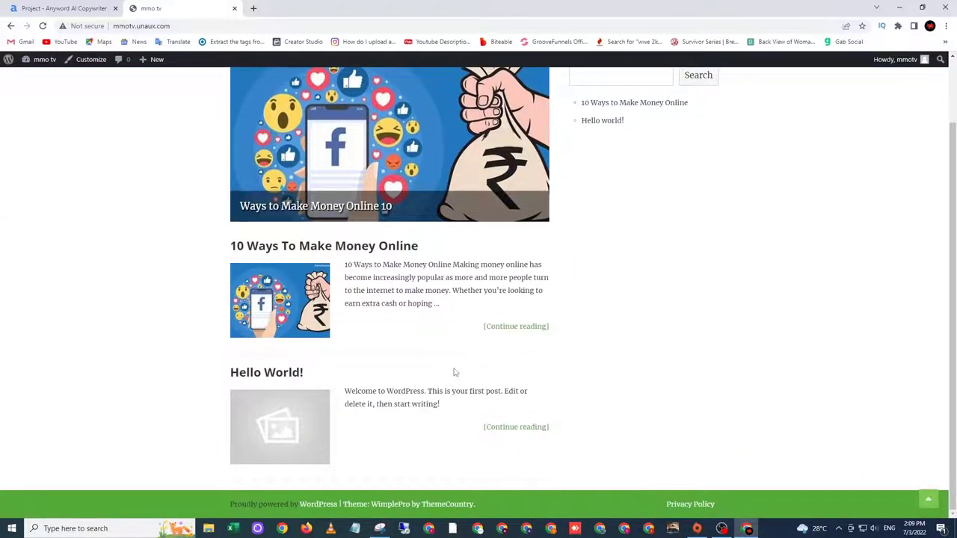
scroll(454, 372, "up", 1)
left_click(293, 377)
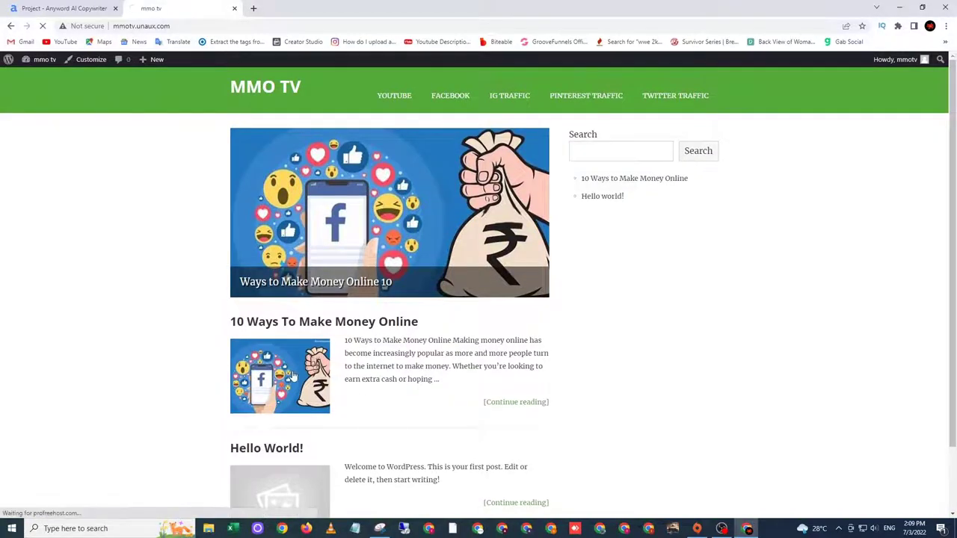
scroll(266, 319, "down", 5)
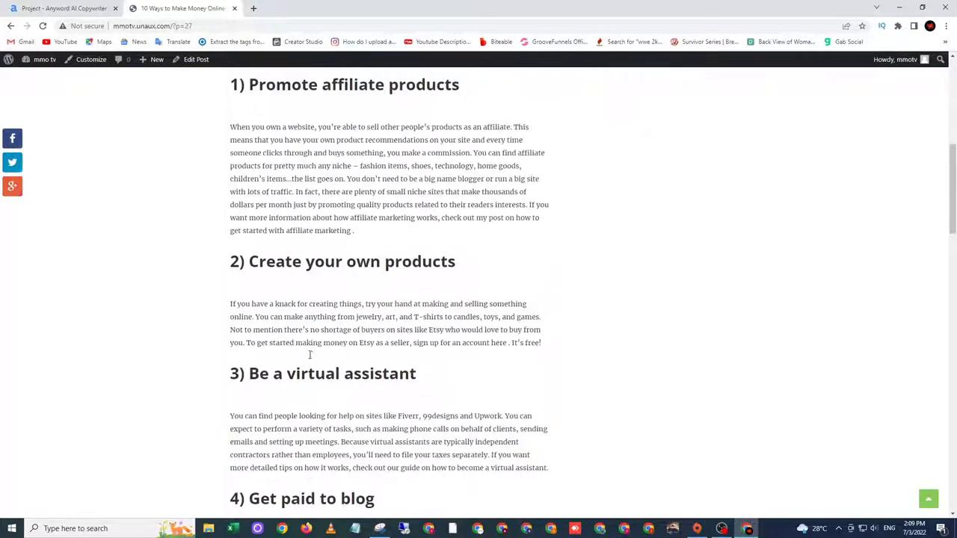
scroll(317, 362, "up", 6)
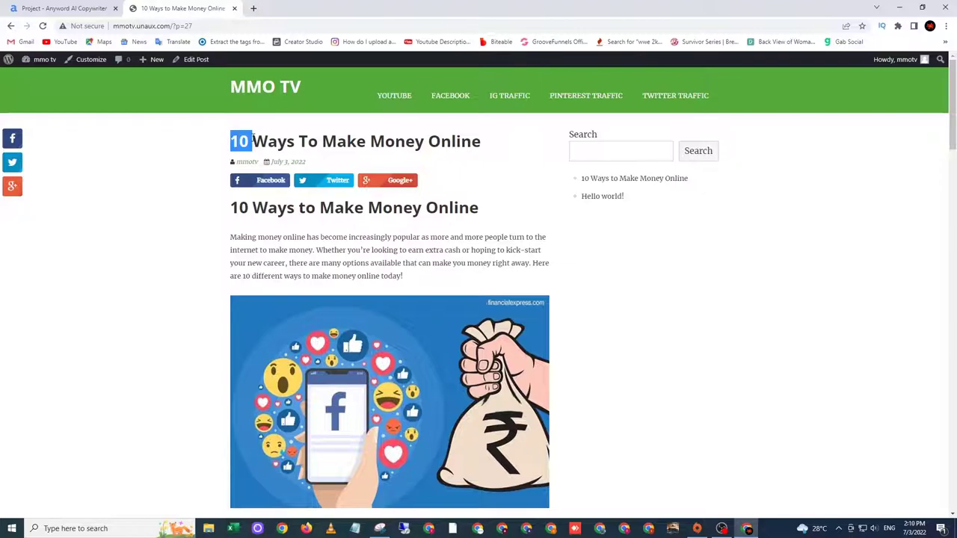
left_click_drag(463, 136, 231, 139)
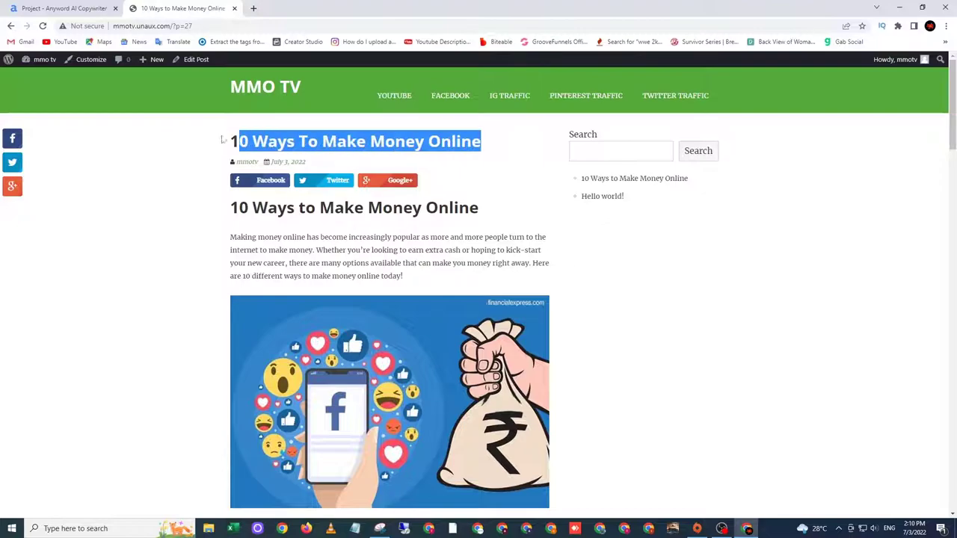
scroll(224, 246, "down", 2)
scroll(239, 254, "up", 2)
scroll(254, 266, "down", 5)
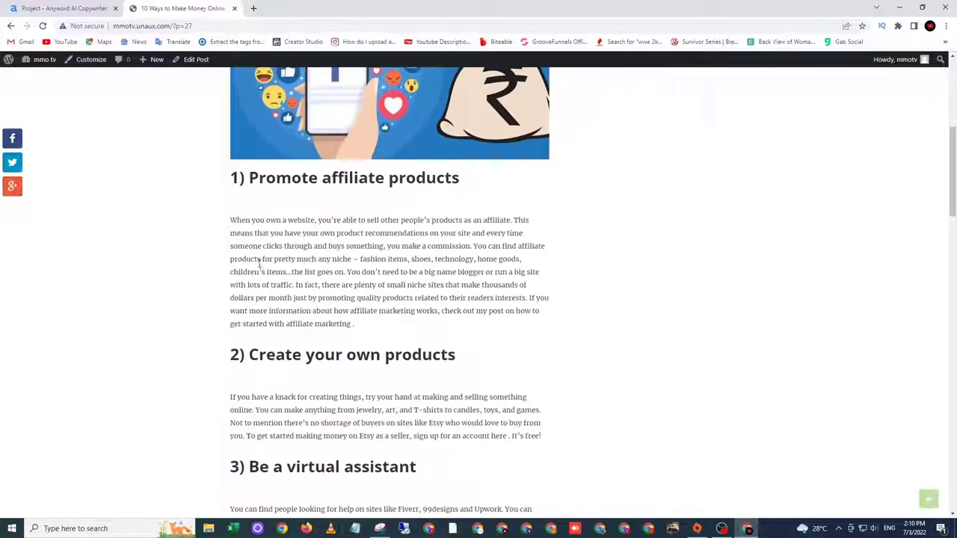
- Review the live section headings, such as Promote affiliate products and the virtual assistant heading
left_click_drag(490, 137, 244, 134)
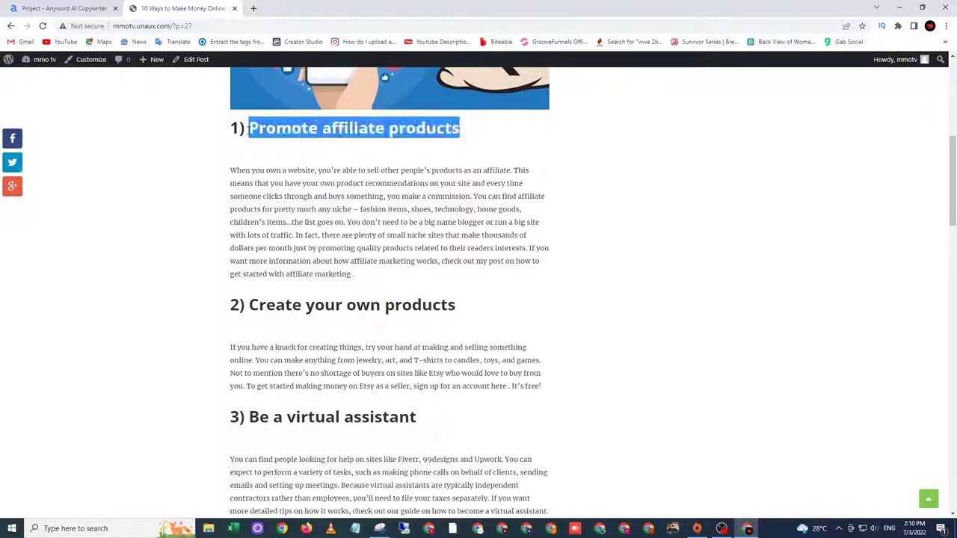
scroll(291, 219, "down", 1)
left_click_drag(467, 209, 248, 207)
scroll(436, 222, "down", 1)
left_click_drag(435, 222, 299, 218)
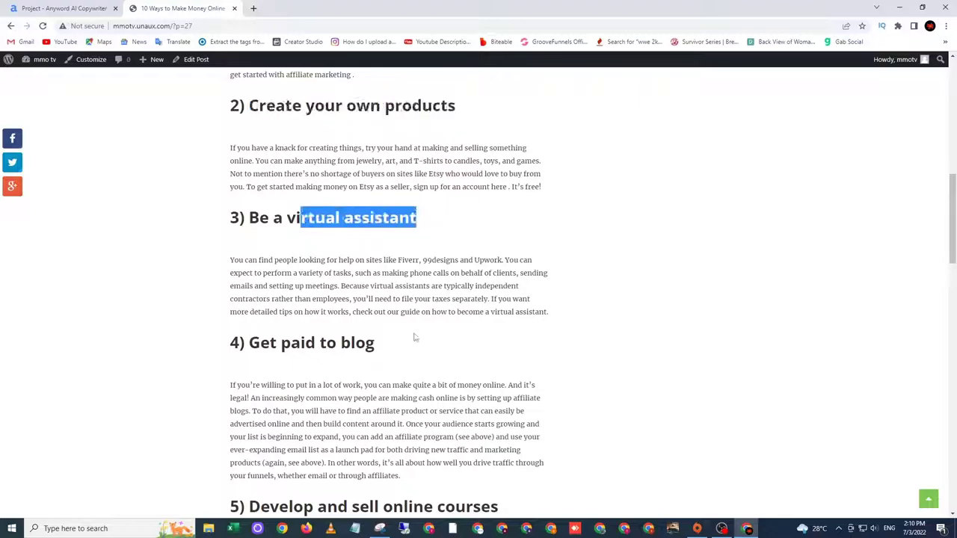
scroll(414, 335, "down", 13)
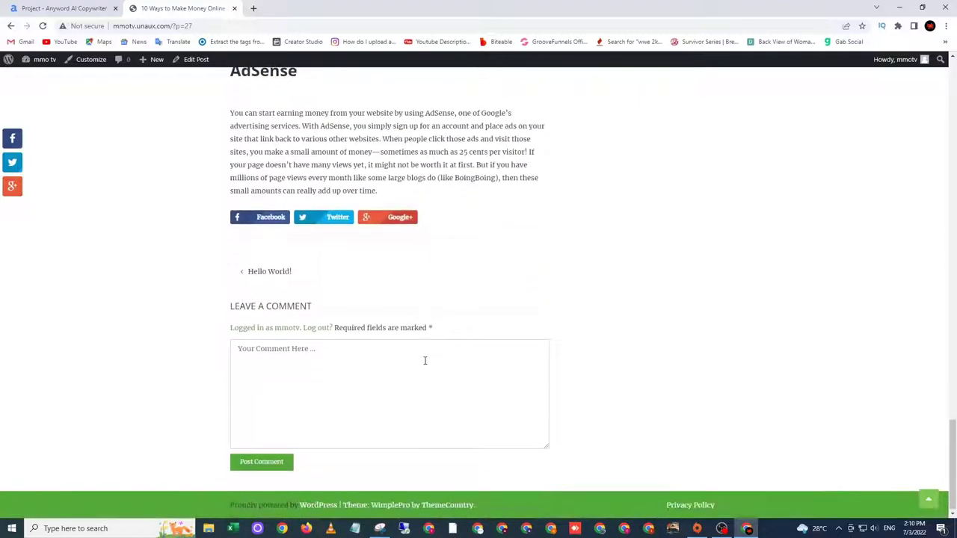
scroll(425, 361, "up", 15)
scroll(359, 334, "up", 6)
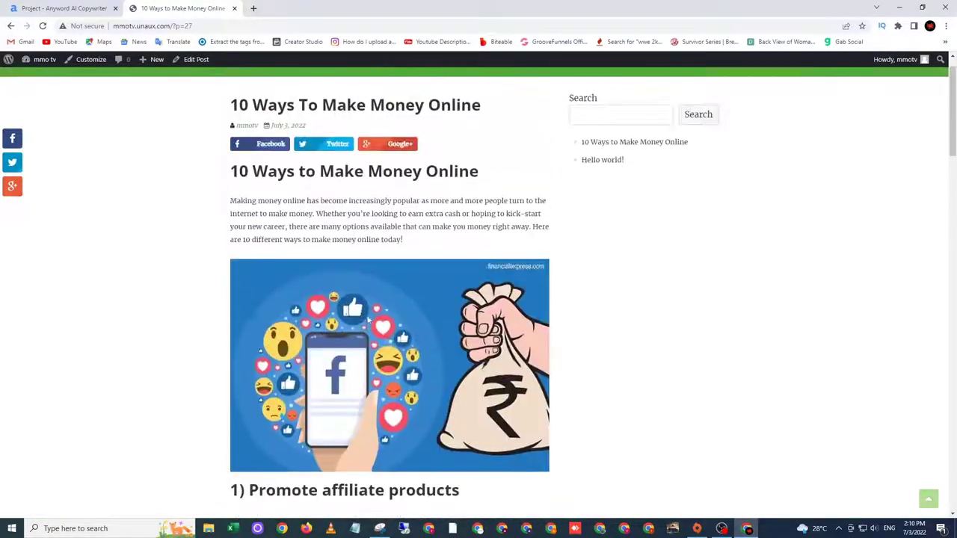